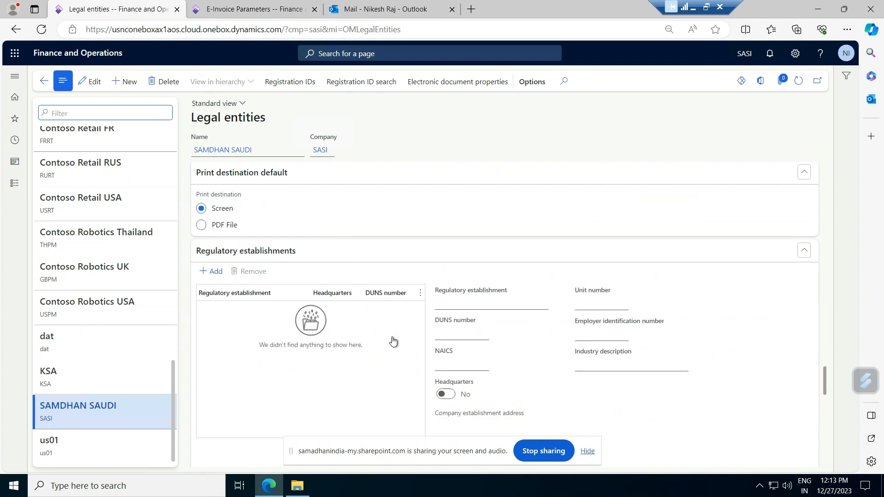
Step: Review the tax registration section of the SAMDHAN SAUDI legal entity
scroll(393, 340, "down", 5)
scroll(269, 248, "up", 2)
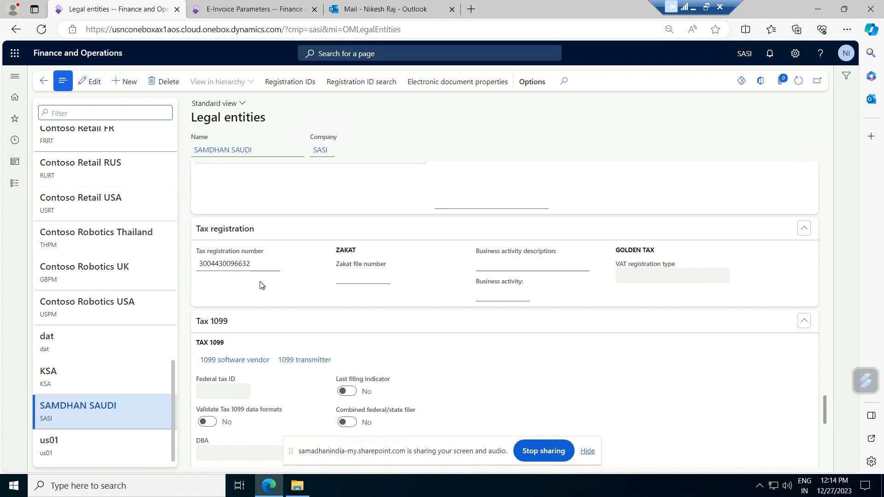
Step: Find the Zatca E-Invoice pages in Accounts receivable and view the already open E-Invoice Parameters
left_click(11, 188)
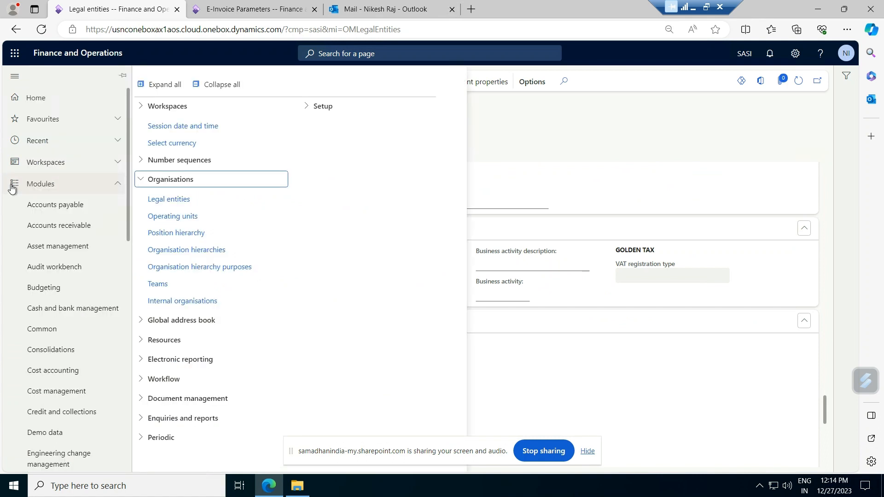
left_click(45, 230)
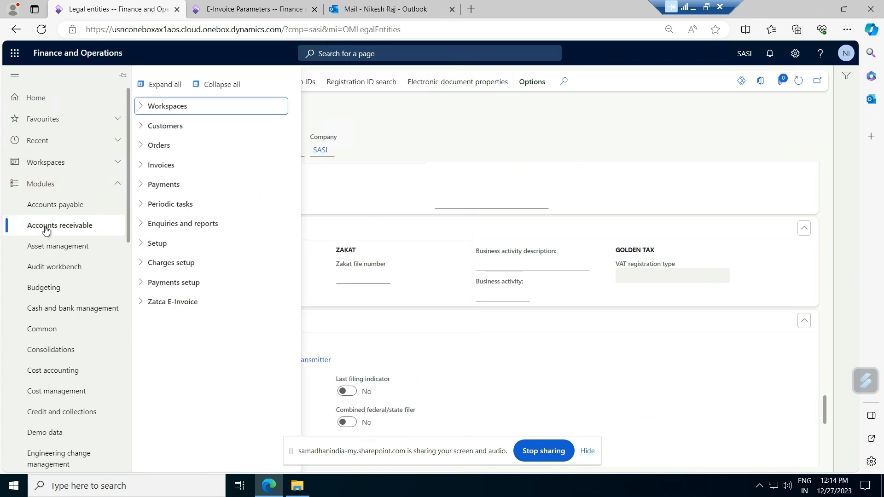
left_click(177, 305)
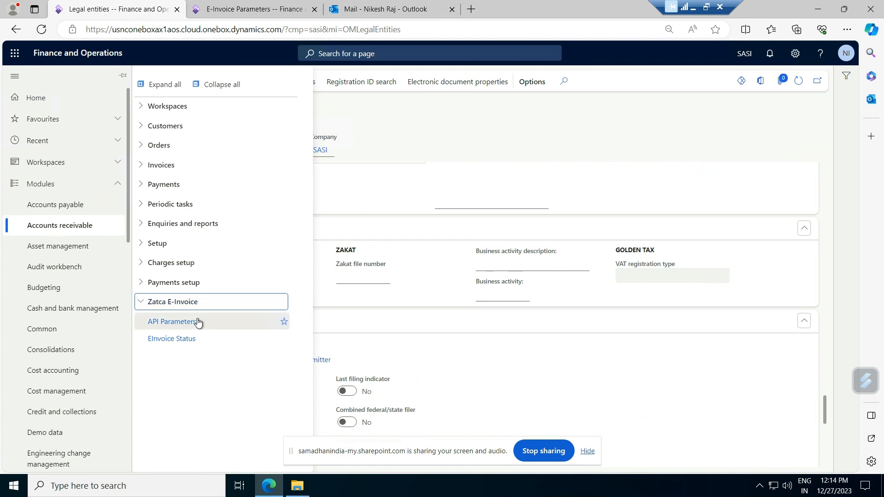
left_click(261, 3)
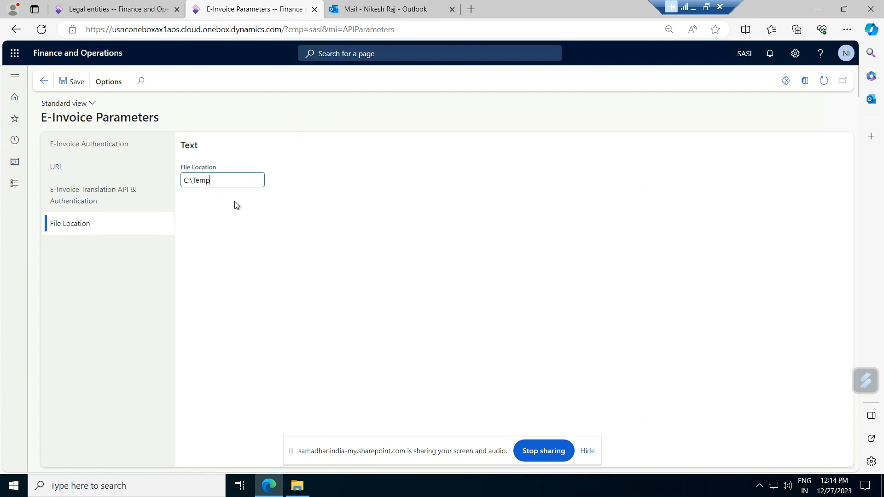
Step: Open the PRINTING PACKAGING COMPANY record from the list of all customers in Accounts receivable
left_click(118, 3)
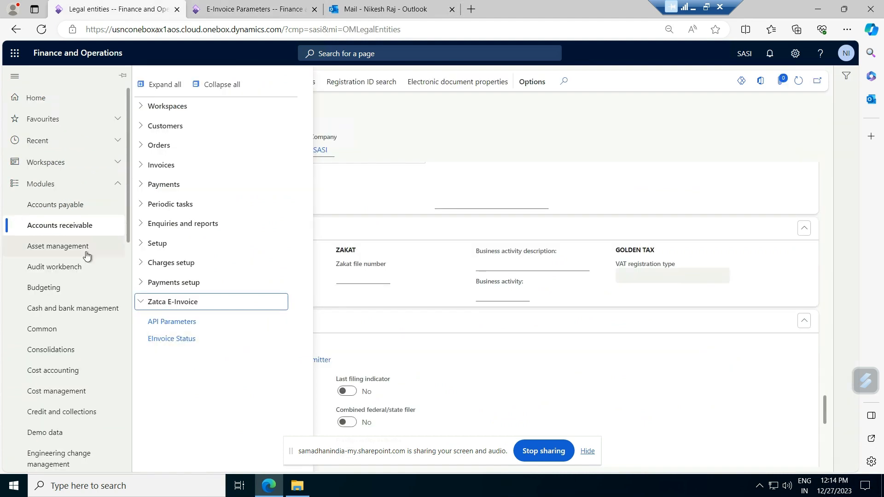
left_click(167, 126)
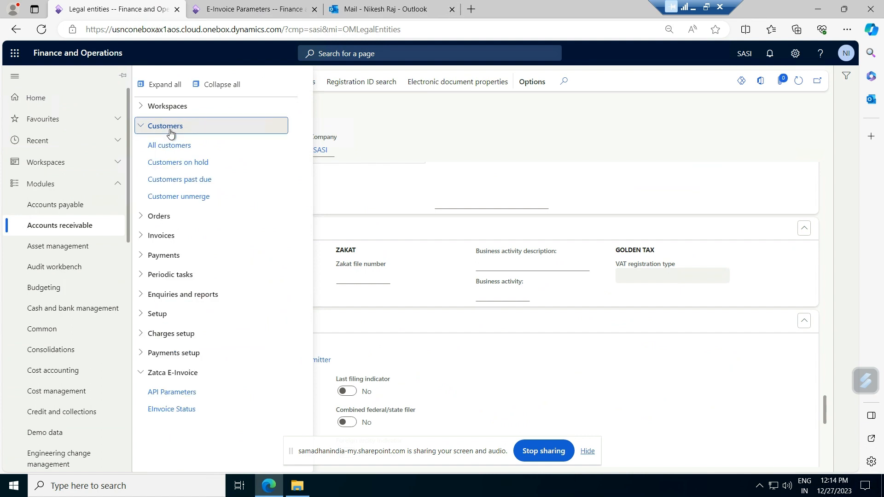
left_click(166, 147)
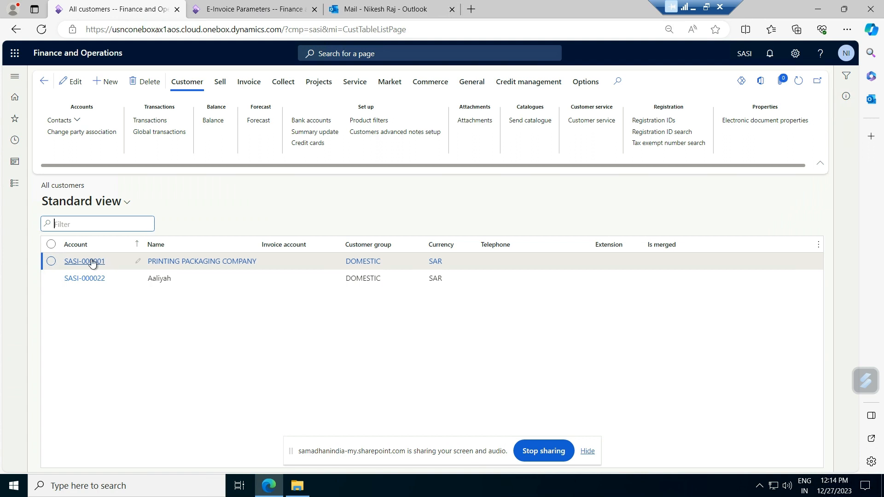
left_click(109, 262)
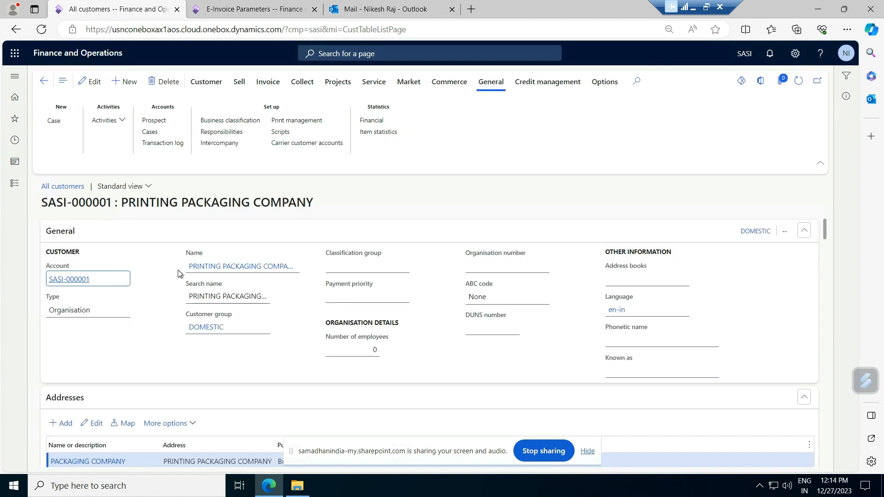
Step: Open the advanced details of the customer's business address and view its tax registration entries
scroll(282, 347, "down", 2)
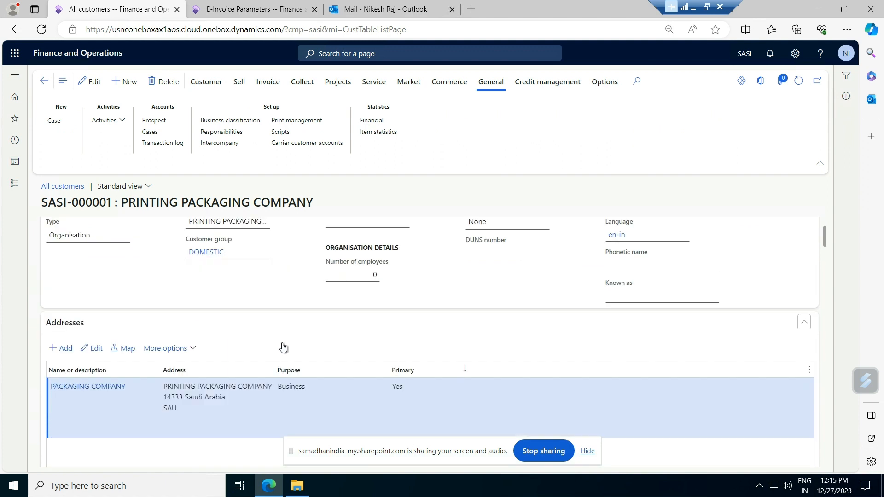
left_click(183, 356)
left_click(330, 334)
scroll(564, 275, "down", 5)
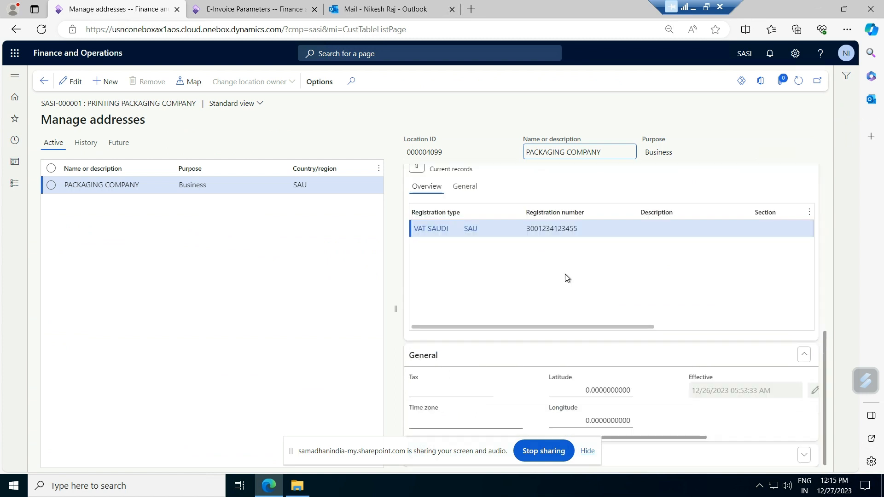
Step: Return to the customer record, review its contact information, miscellaneous details and sales demographics, and go back to the customer list
left_click(44, 82)
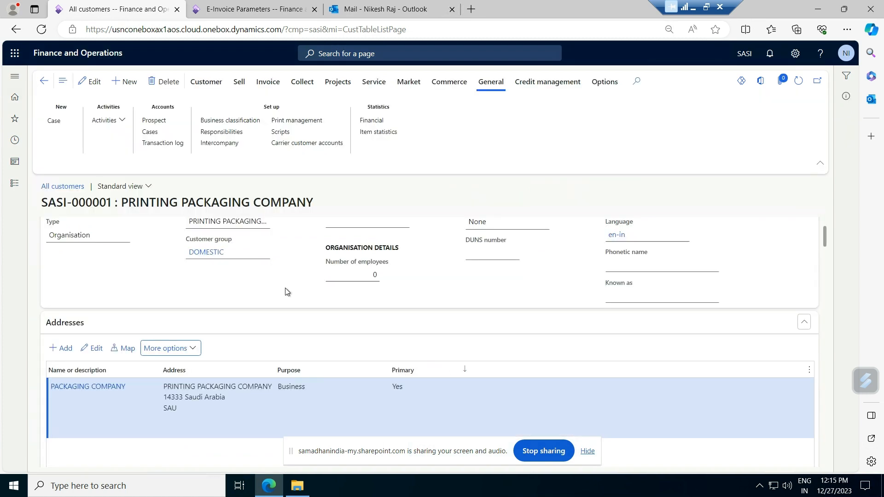
scroll(286, 290, "down", 6)
scroll(287, 311, "down", 2)
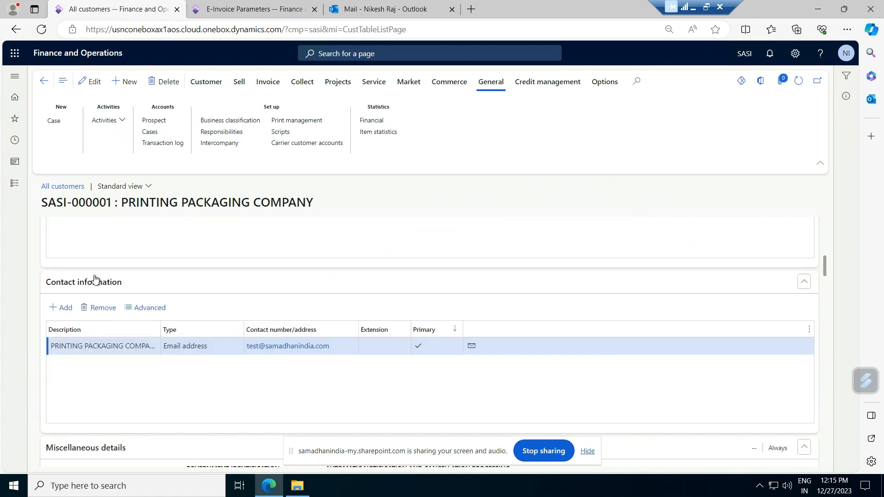
scroll(208, 353, "down", 2)
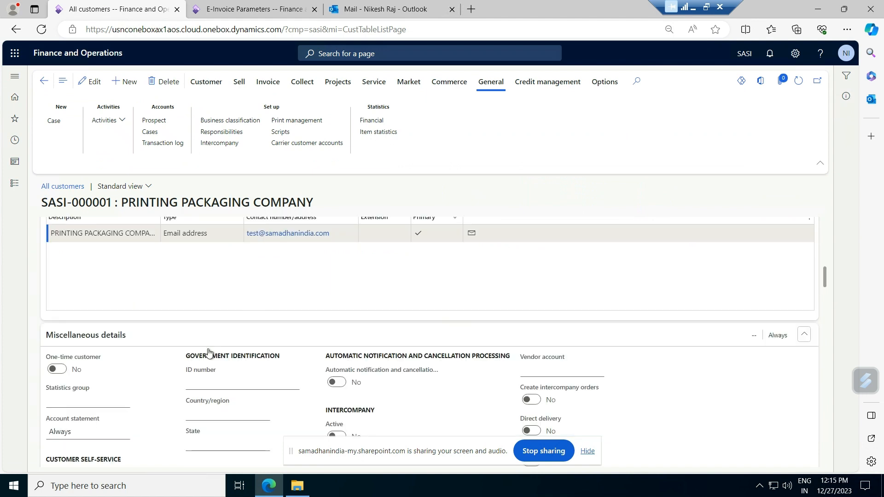
scroll(208, 353, "down", 3)
scroll(299, 332, "down", 2)
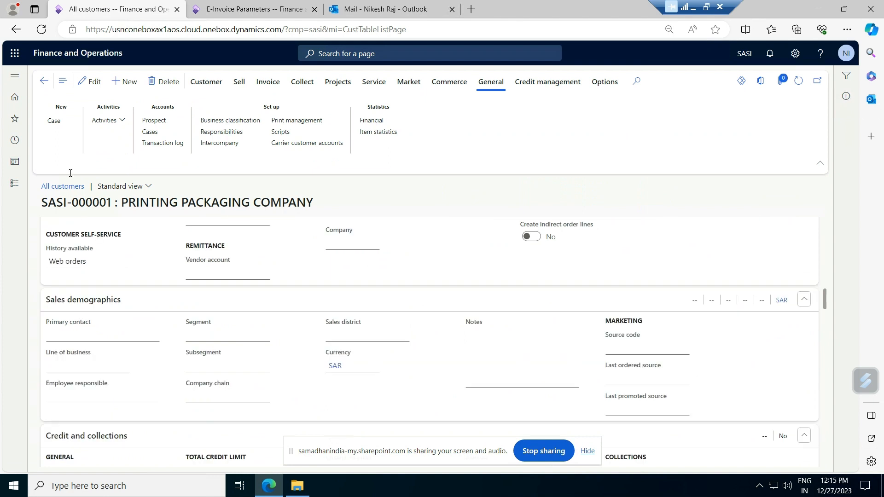
left_click(43, 85)
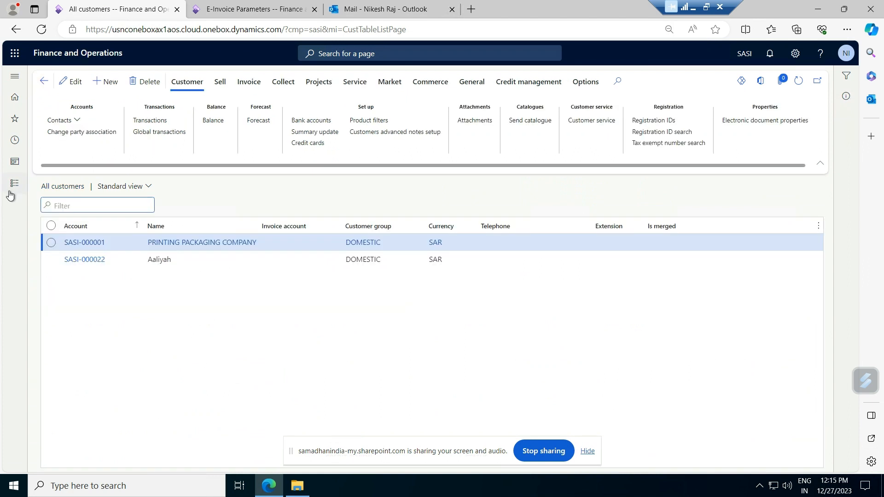
Step: Open the last open sales order for PRINTING PACKAGING COMPANY from all sales orders in Accounts receivable
left_click(14, 185)
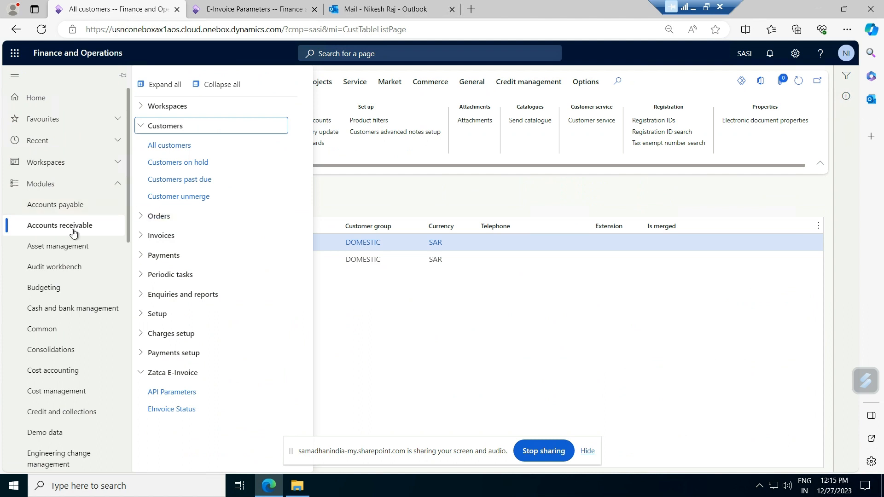
left_click(159, 217)
left_click(176, 234)
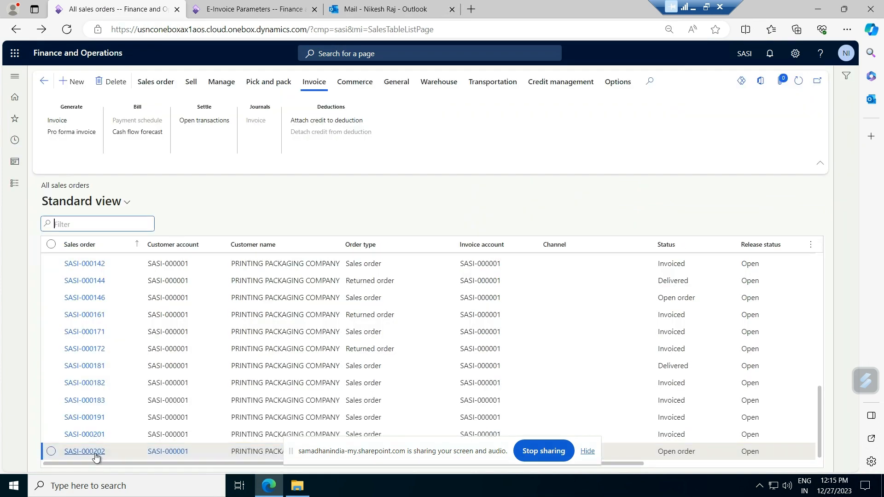
left_click(96, 456)
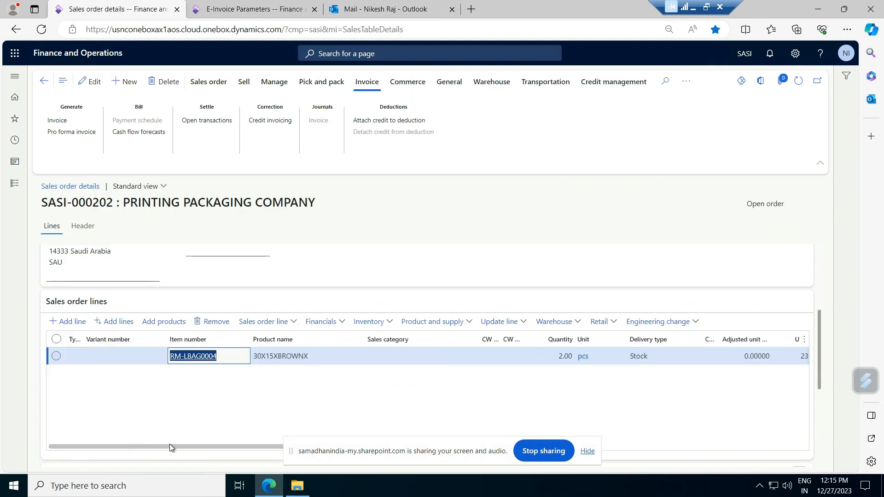
Step: Review the sales order line for item RM-LBAG0004, including its unit price and line details
left_click_drag(169, 444, 227, 444)
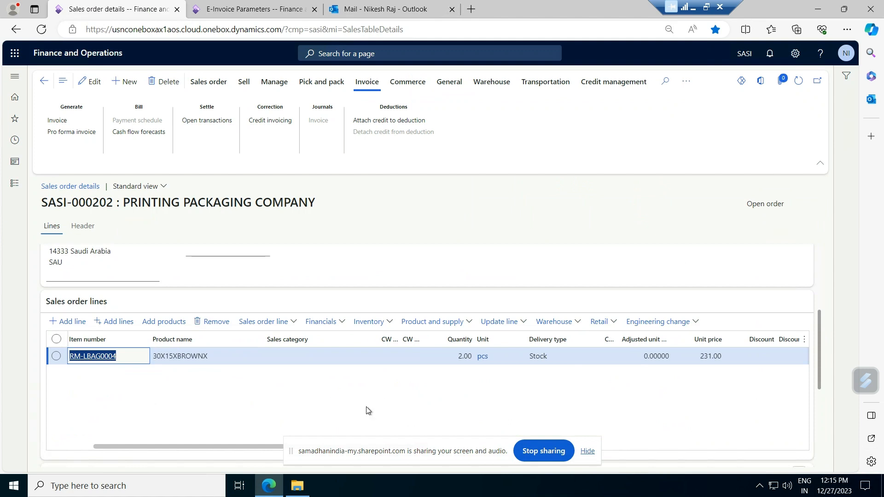
scroll(366, 407, "up", 2)
scroll(246, 401, "down", 1)
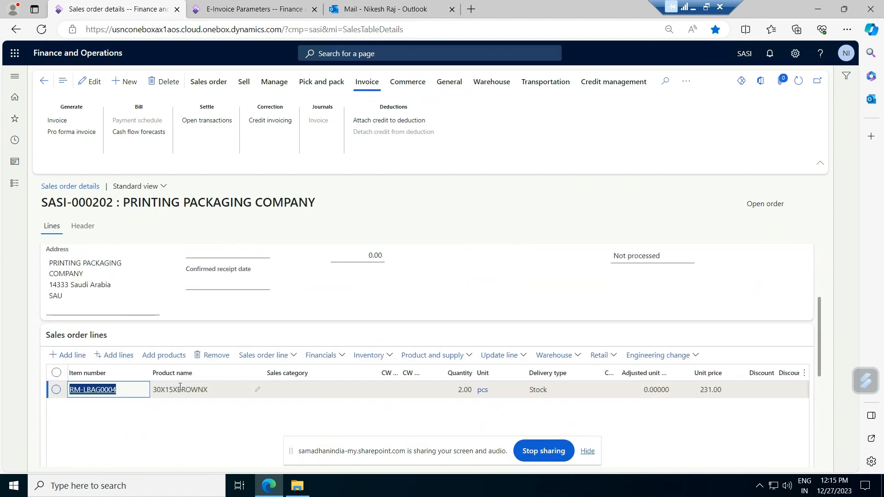
scroll(180, 388, "down", 5)
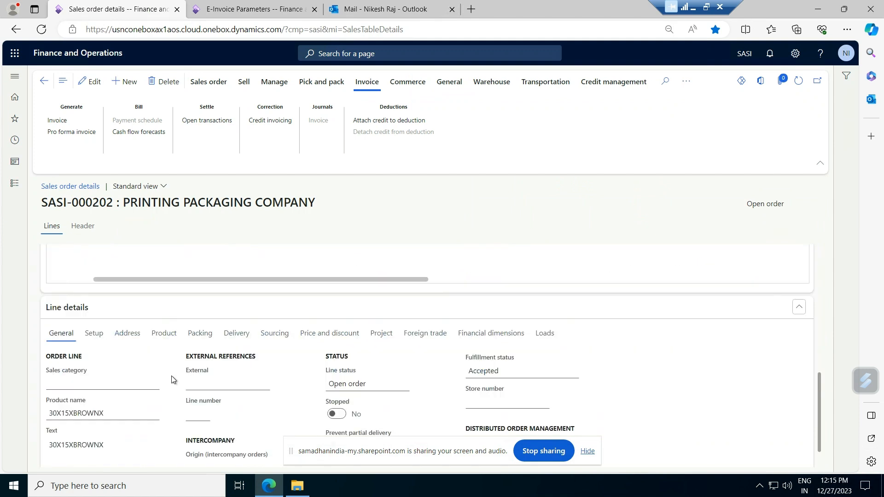
Step: Set the method of payment to 10 (CASH) in the price and discount section of the sales order header
left_click(78, 233)
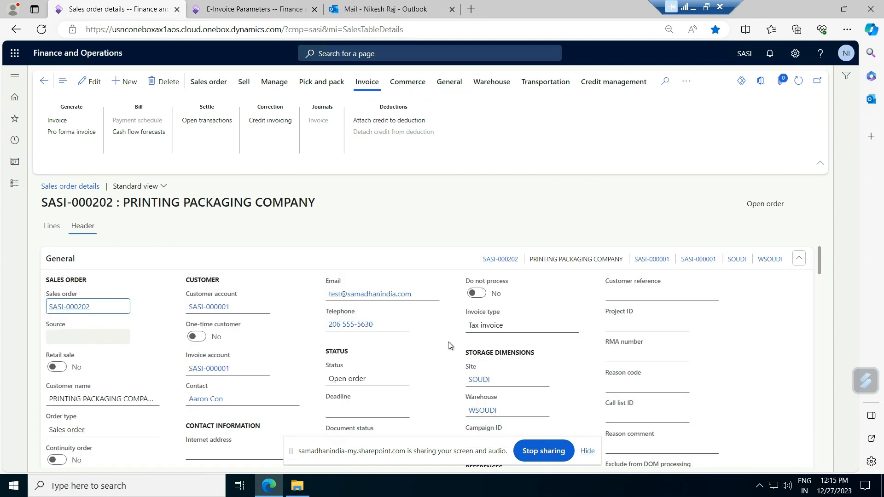
scroll(450, 345, "down", 2)
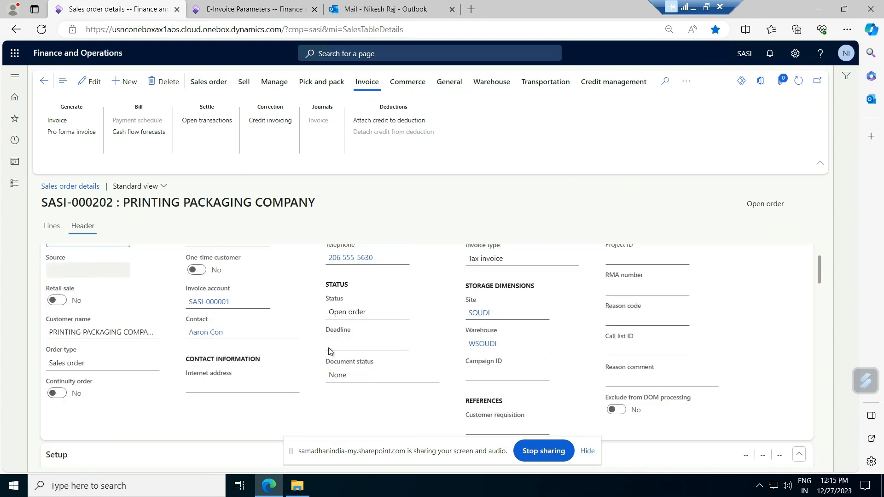
scroll(208, 359, "down", 5)
scroll(207, 362, "down", 1)
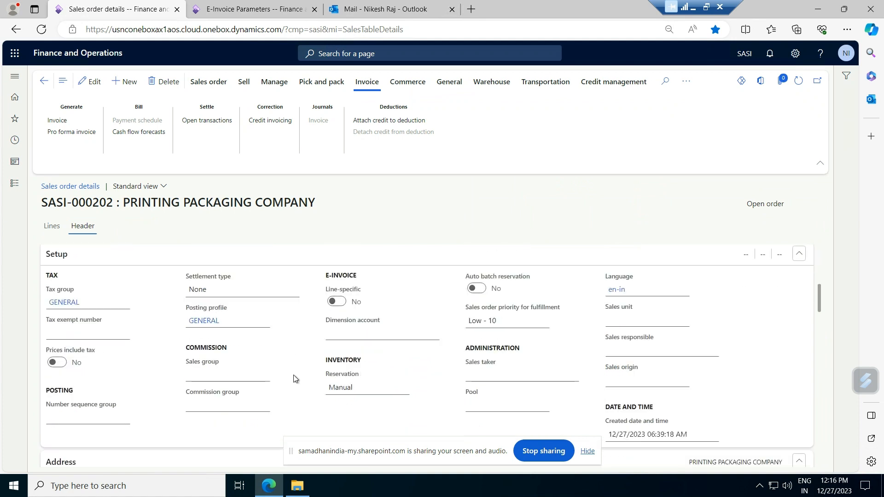
scroll(295, 379, "down", 3)
scroll(292, 375, "down", 8)
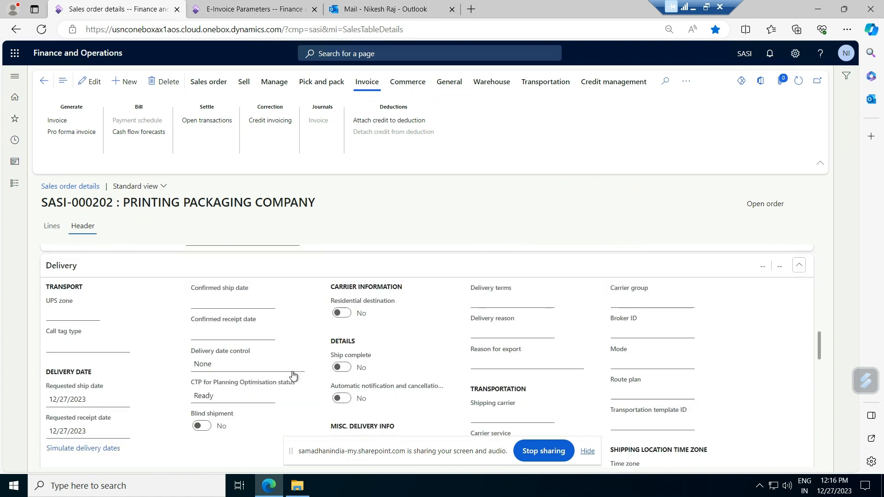
scroll(293, 376, "down", 6)
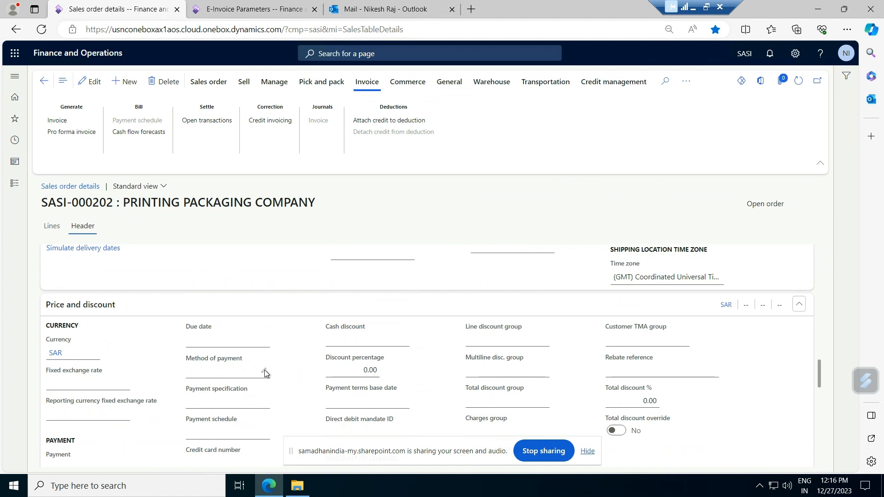
left_click(265, 373)
left_click(265, 372)
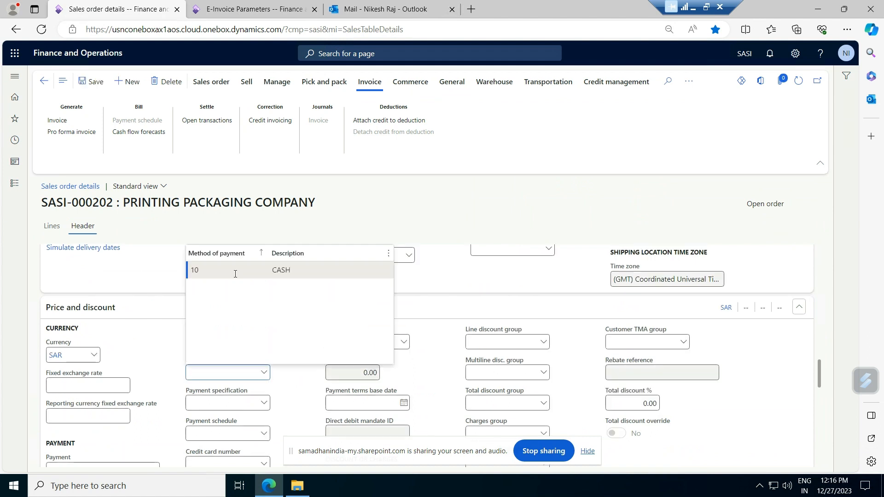
left_click(235, 274)
Step: Confirm the sales order and post its picking list for quantity All
left_click(247, 81)
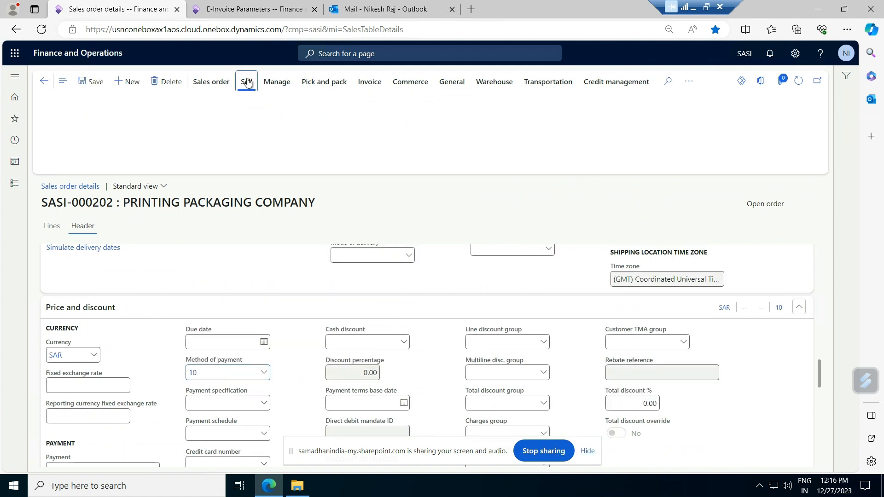
left_click(518, 121)
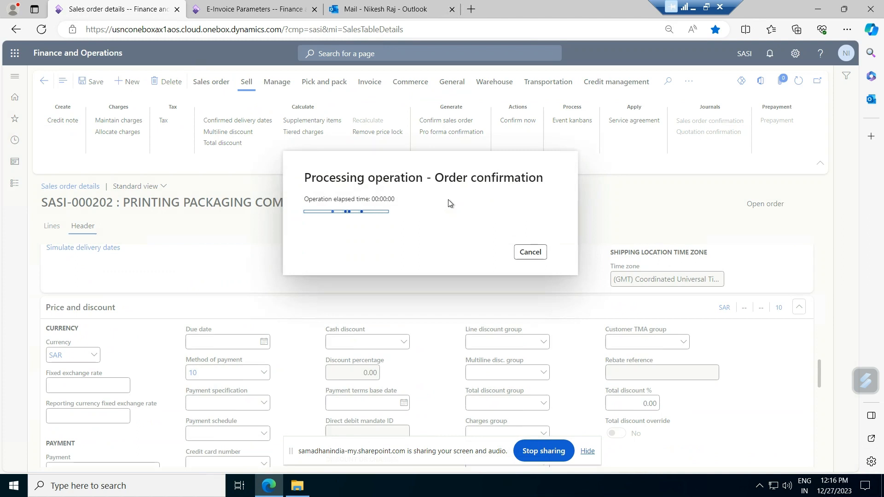
left_click(324, 99)
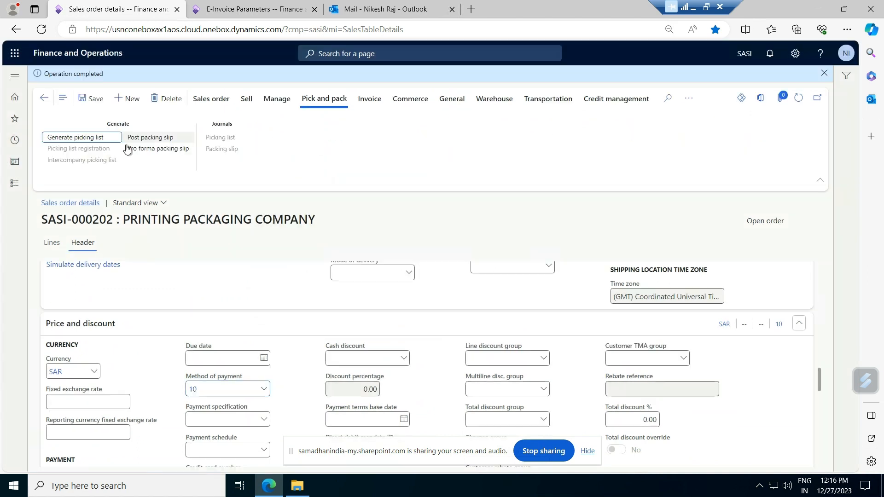
left_click(83, 140)
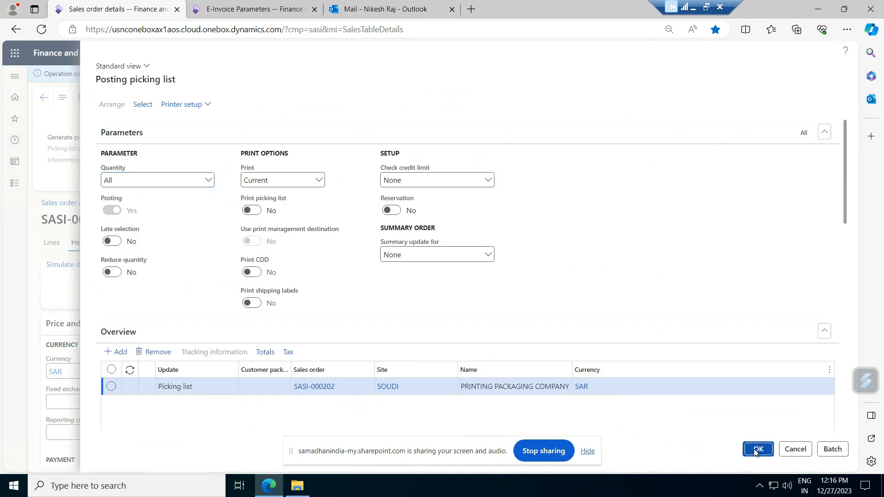
left_click(755, 453)
left_click(491, 253)
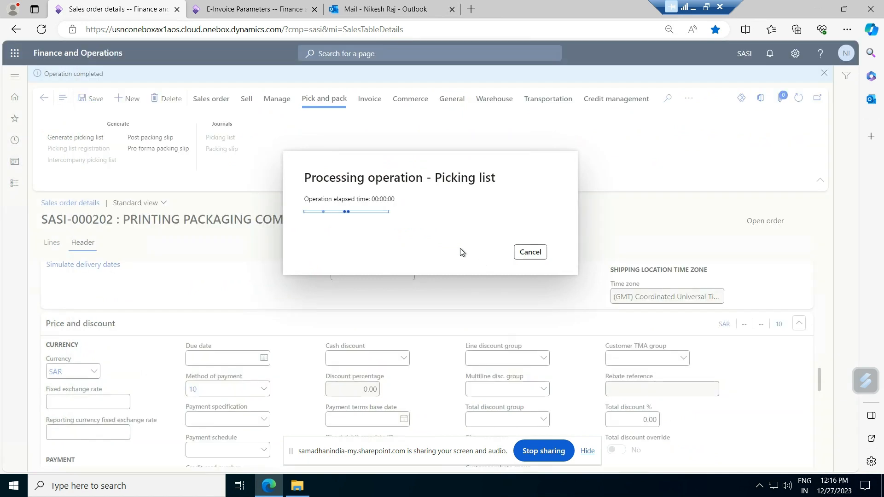
Step: Reserve the lot for item RM-LBAG0004 from the order's picking list registration
left_click(79, 152)
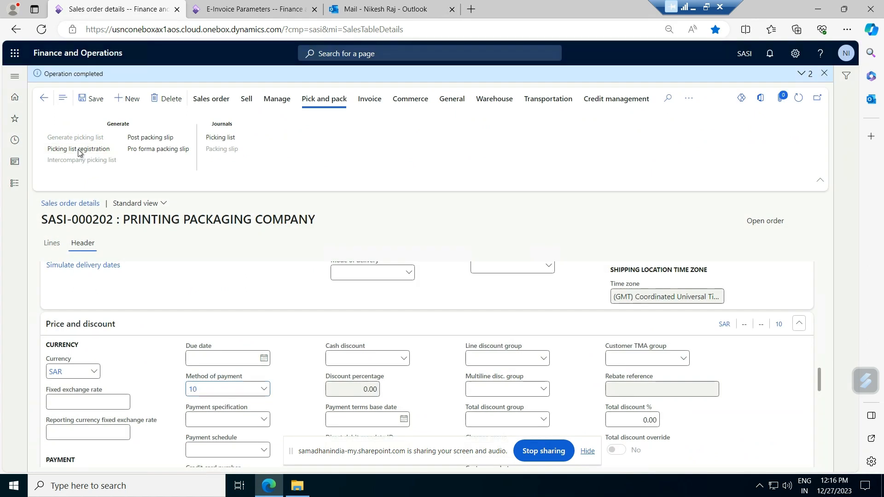
scroll(193, 332, "down", 2)
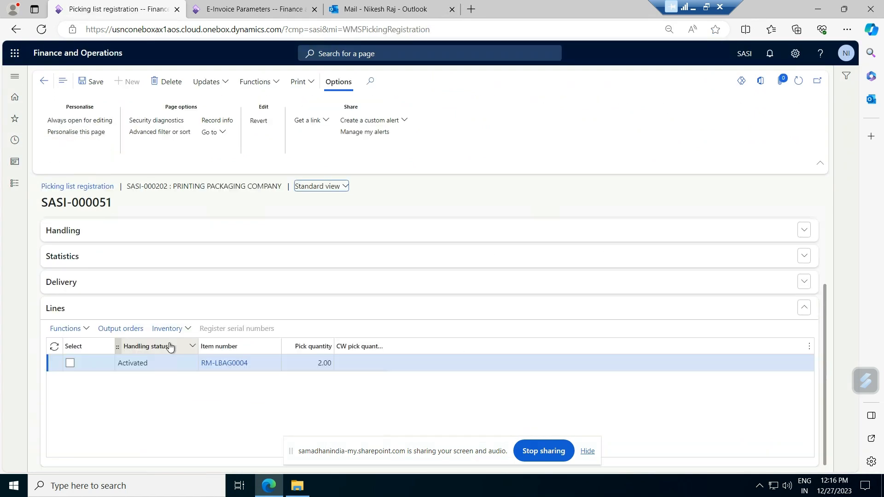
left_click(171, 330)
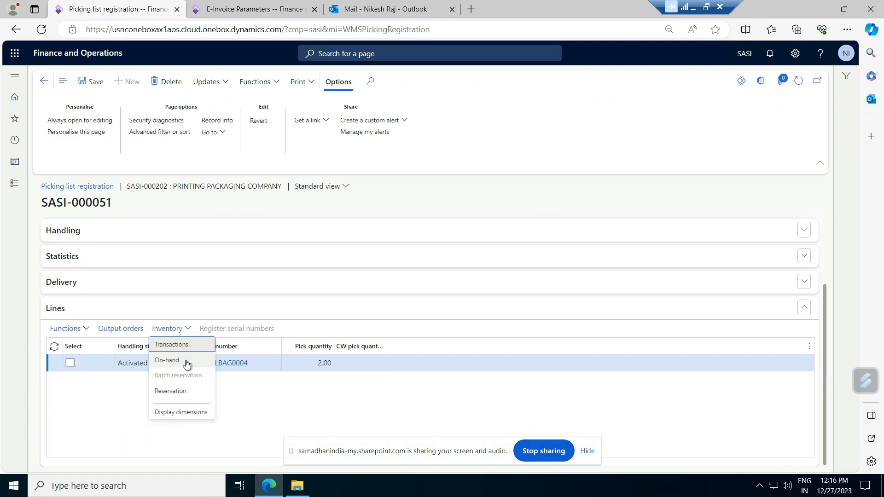
left_click(186, 391)
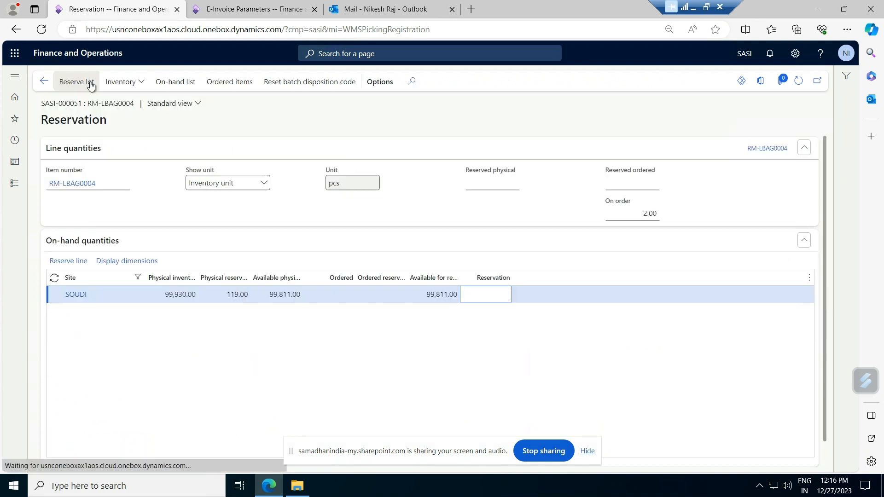
left_click(91, 86)
left_click(46, 83)
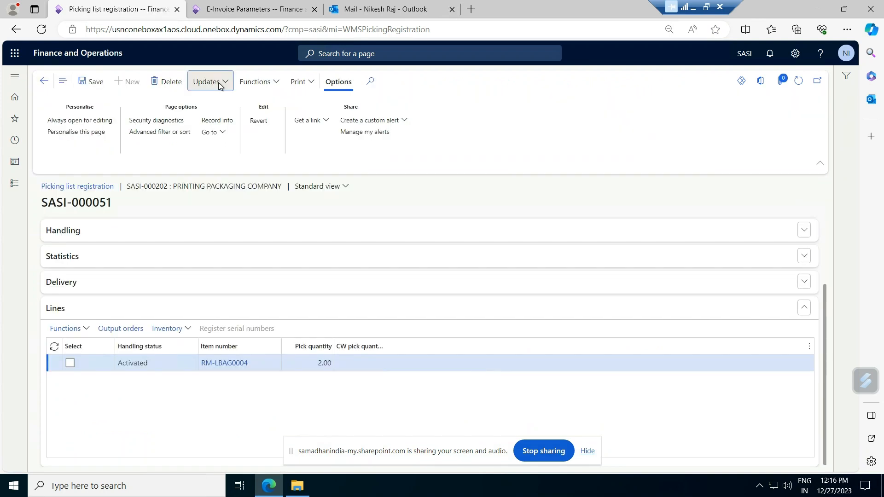
Step: Update the picking list registration for the RM-LBAG0004 line and return to the sales order
left_click(219, 86)
left_click(218, 100)
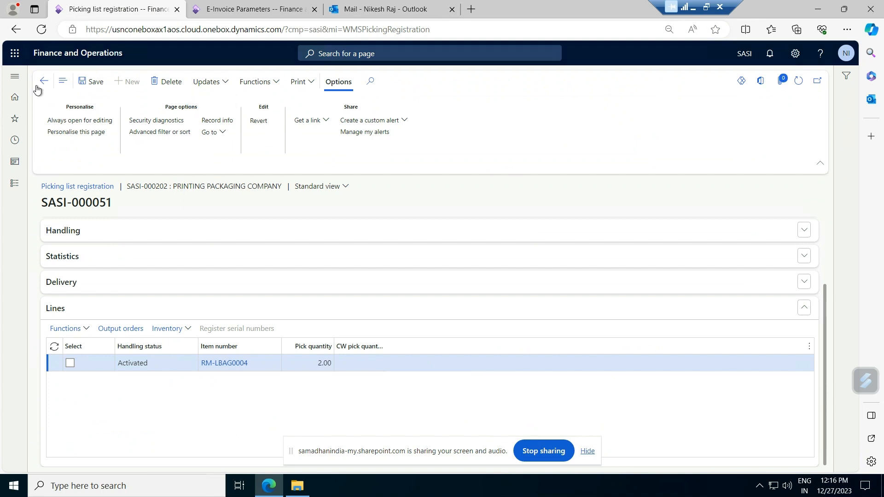
left_click(43, 82)
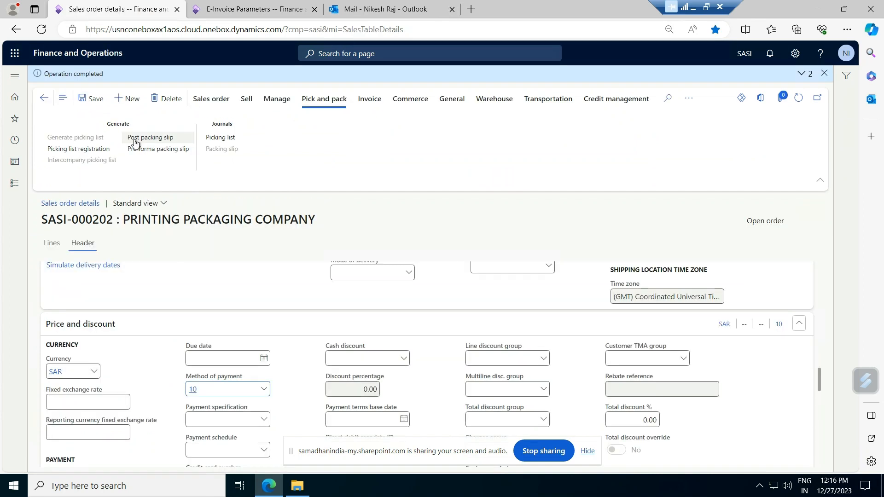
Step: Post the sales order's packing slip with the recommended quantity Picked, without printing the document
left_click(134, 143)
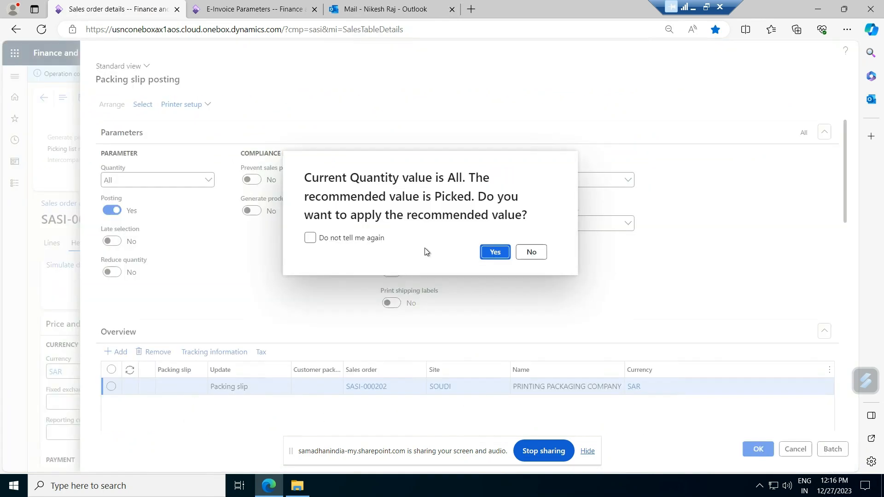
left_click(495, 253)
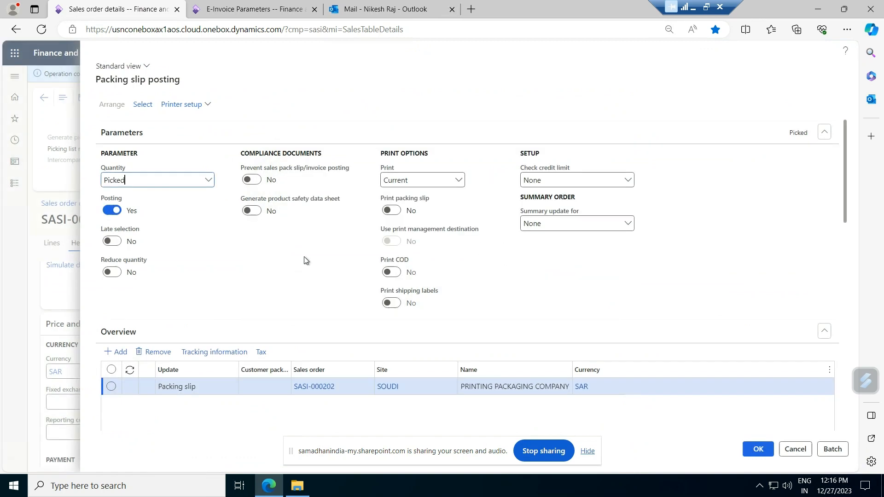
scroll(492, 316, "down", 8)
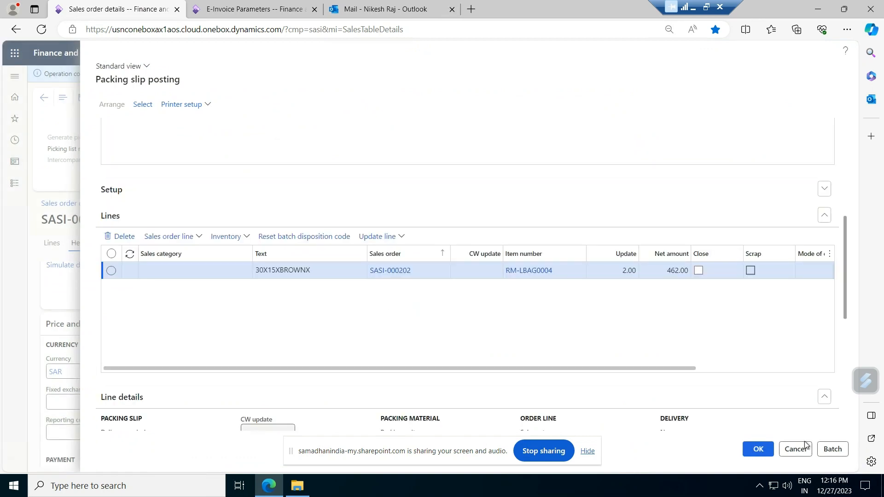
left_click(758, 450)
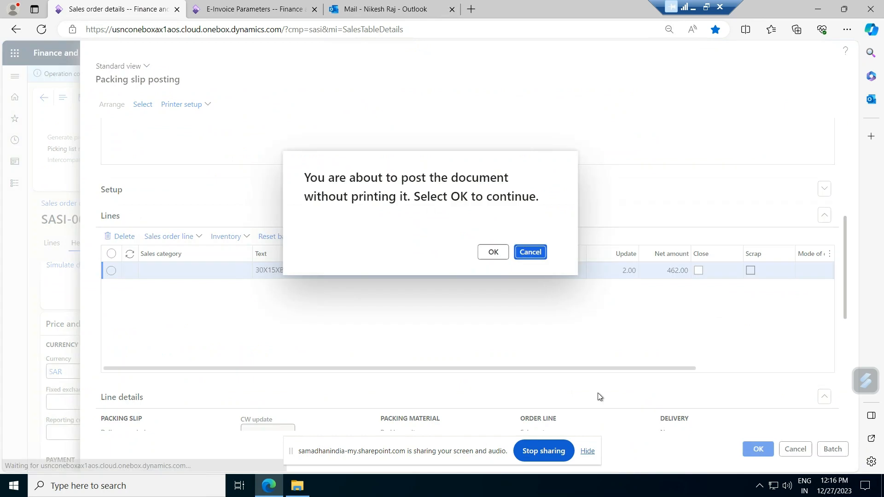
left_click(493, 253)
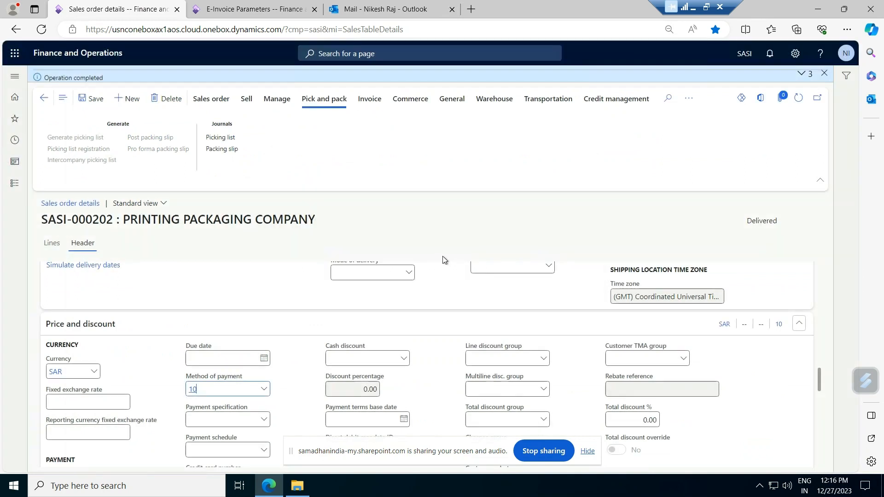
Step: Generate and post the invoice for the PRINTING PACKAGING COMPANY sales order
left_click(367, 99)
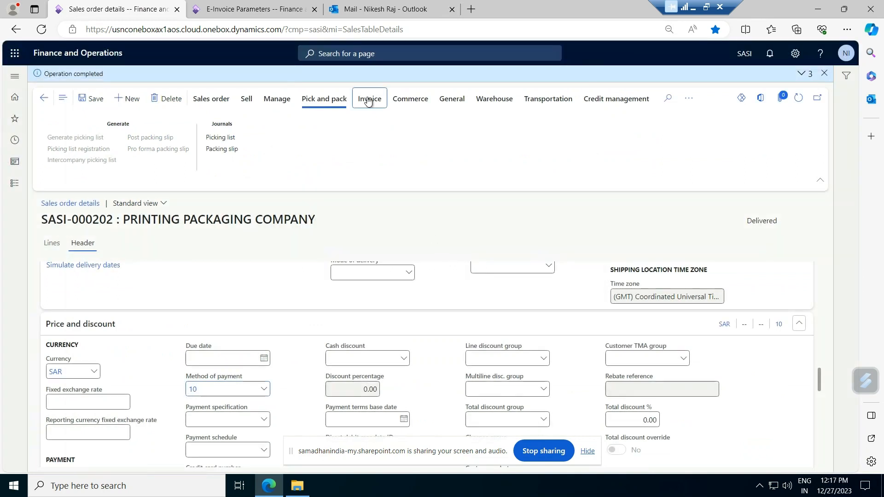
left_click(52, 243)
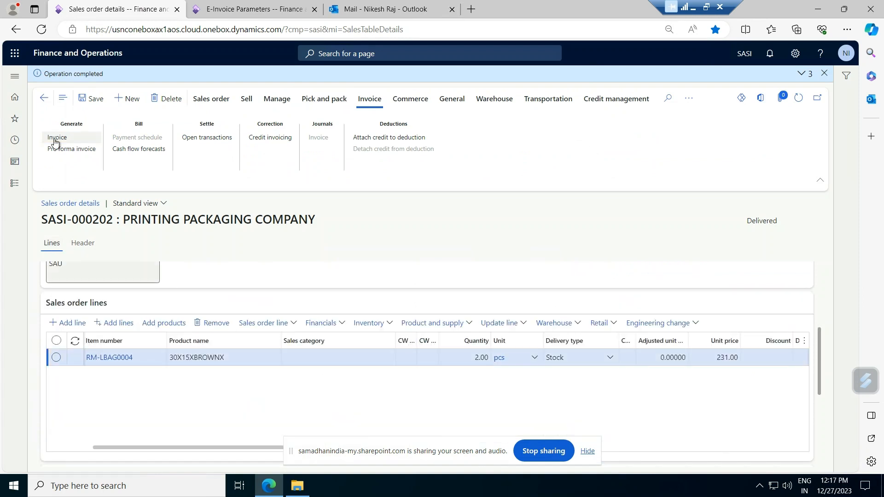
left_click(55, 140)
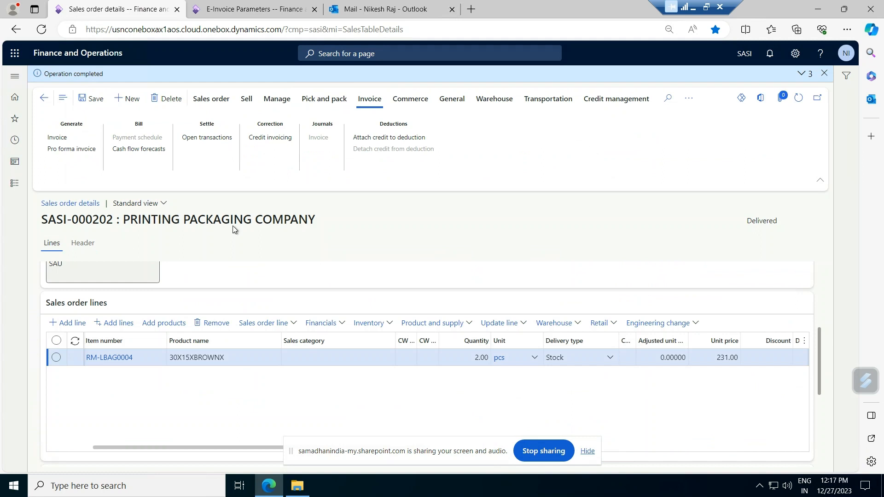
scroll(544, 338, "down", 3)
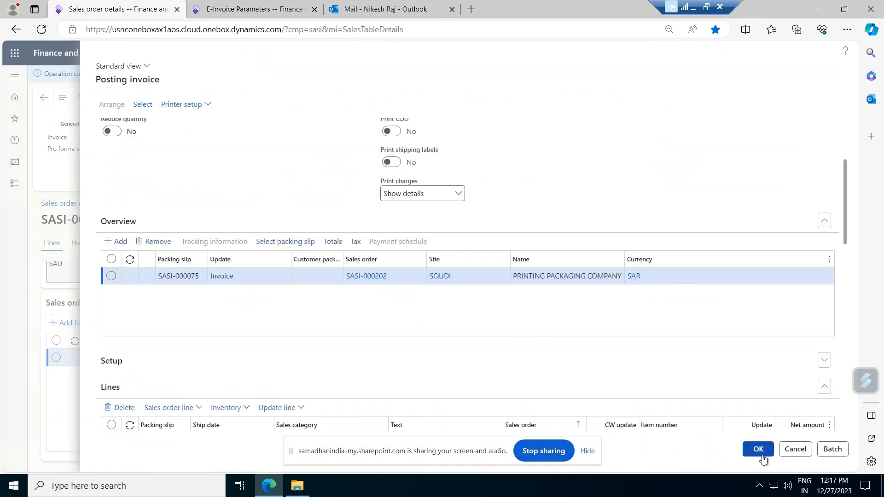
left_click(758, 449)
left_click(481, 252)
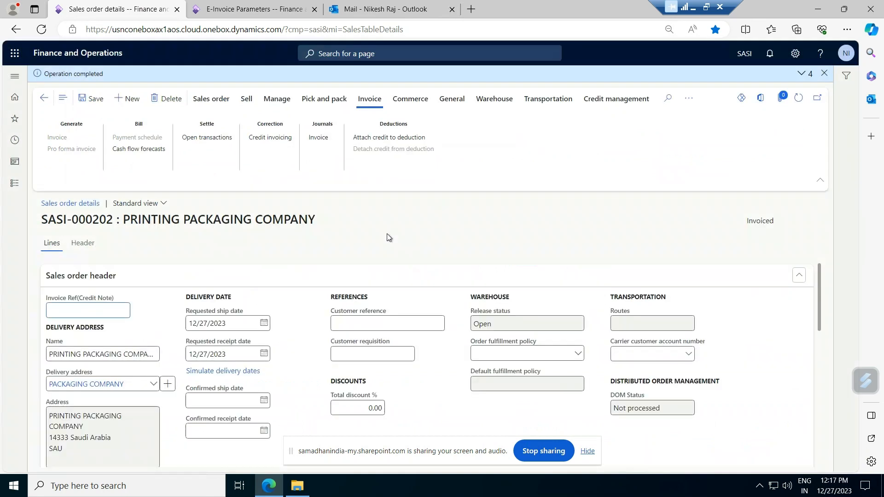
Step: Send the e-invoice request to Zatca for the posted invoice from the order's invoice journal, and print the e-invoice
left_click(321, 137)
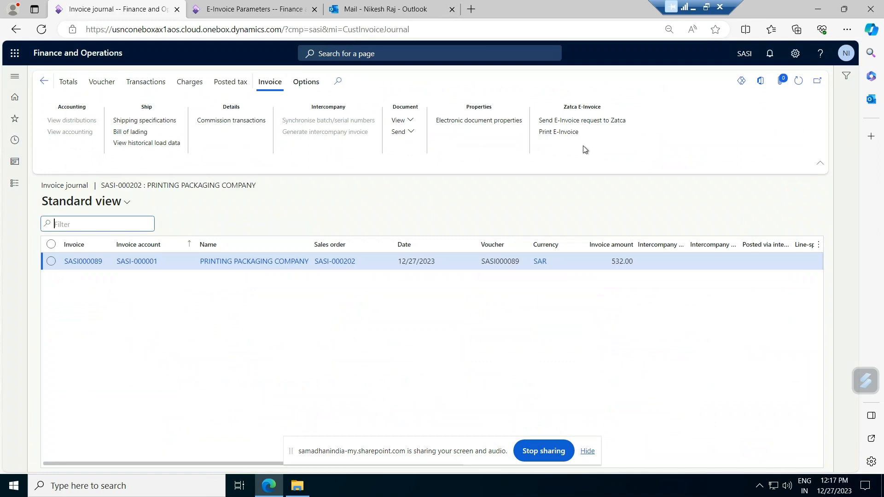
left_click(567, 124)
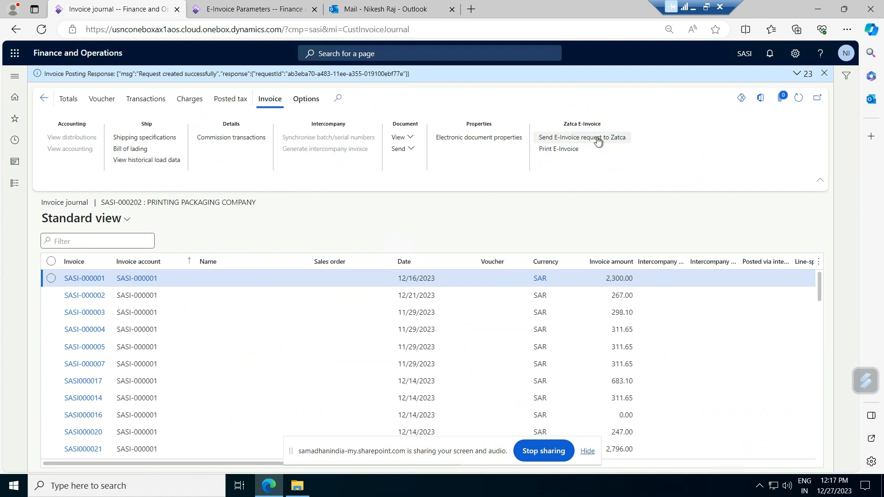
left_click(598, 139)
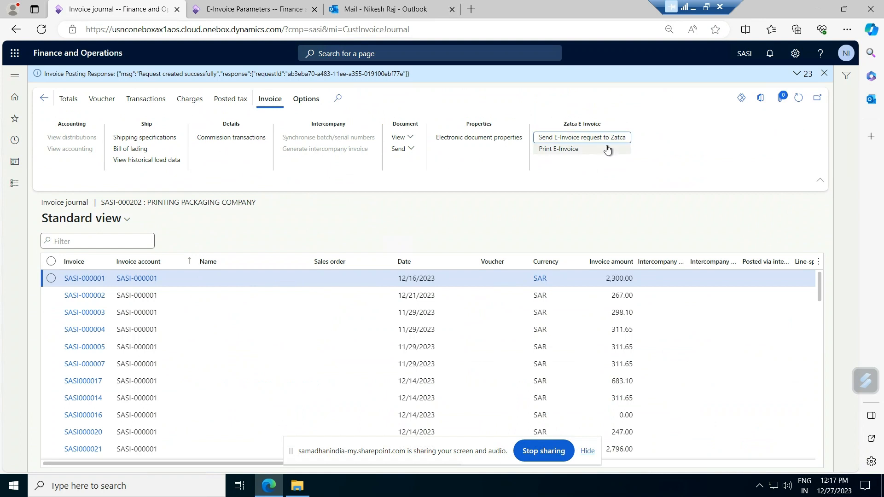
left_click(46, 105)
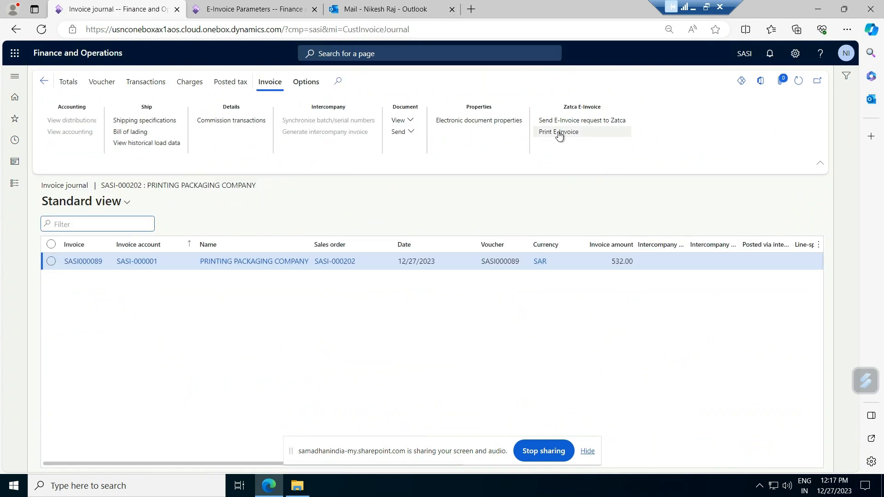
left_click(556, 134)
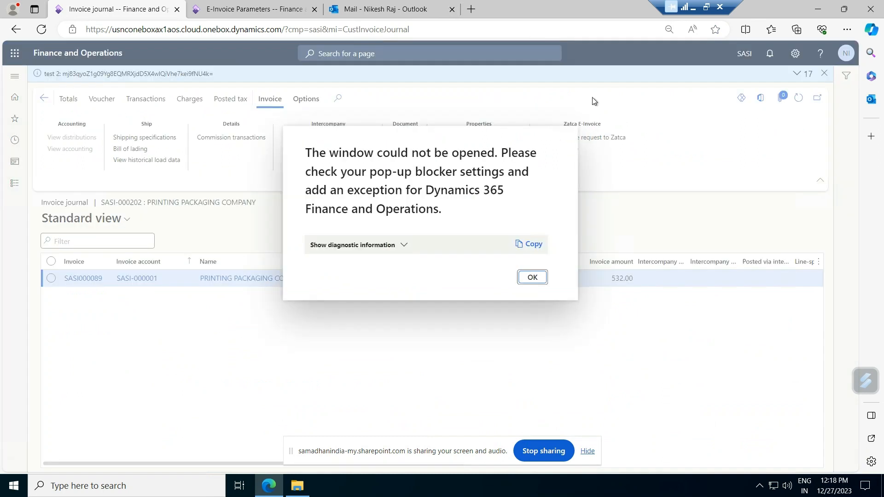
left_click(533, 278)
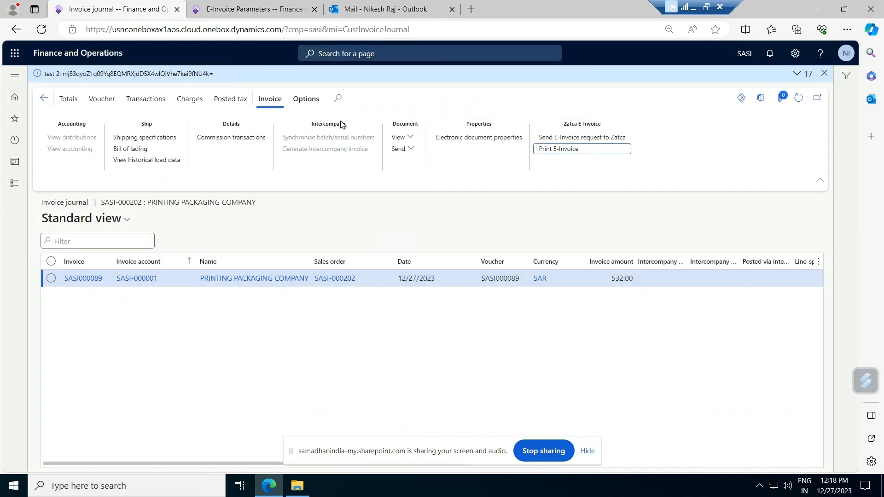
Step: Open SASI000089.pdf from the C: drive's Temp folder and review the tax invoice's line items, totals, payment means and QR code
left_click(306, 477)
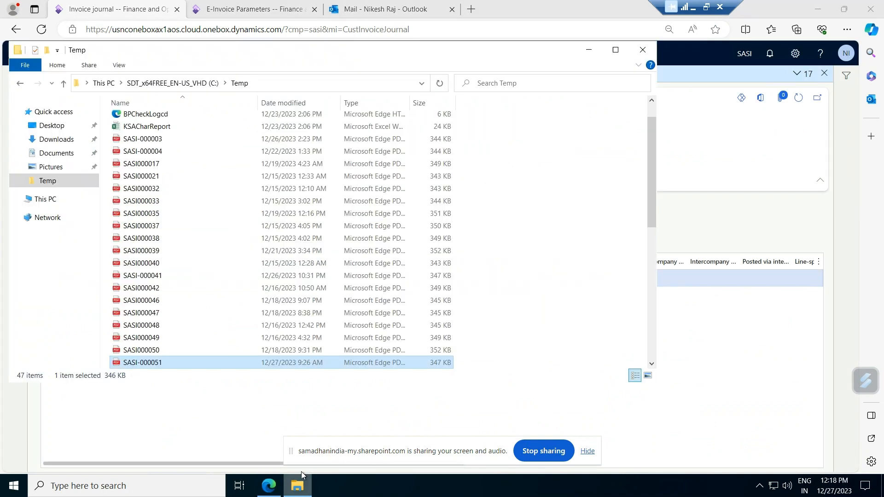
scroll(309, 269, "down", 9)
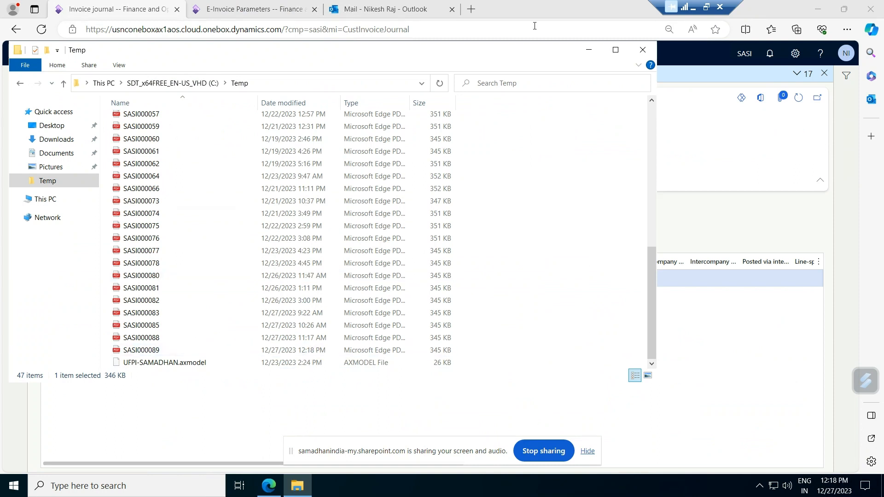
left_click_drag(630, 59, 823, 65)
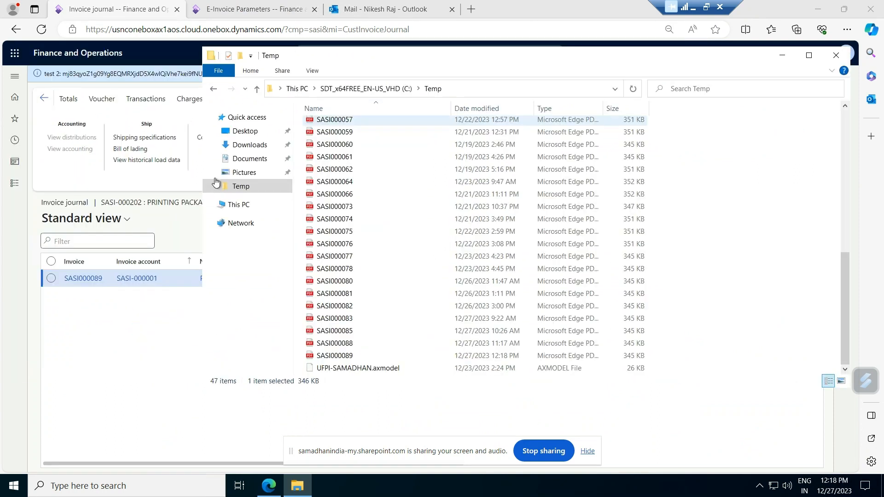
double_click(397, 356)
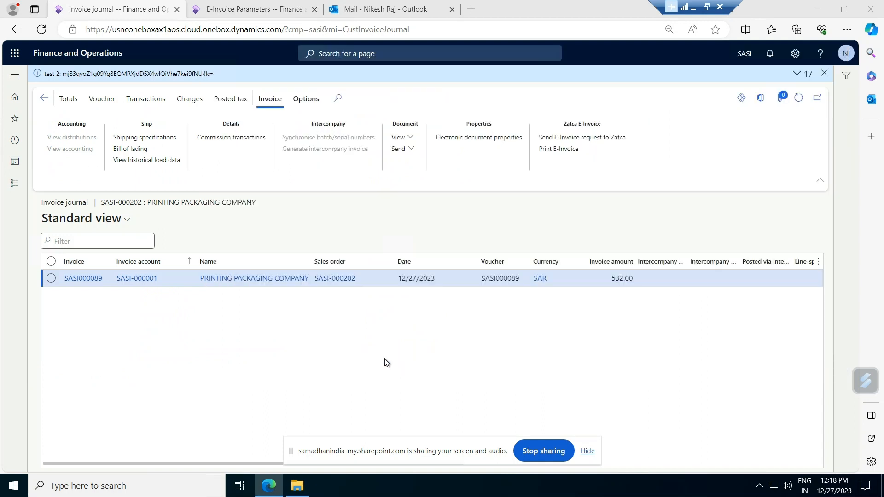
scroll(354, 236, "down", 6)
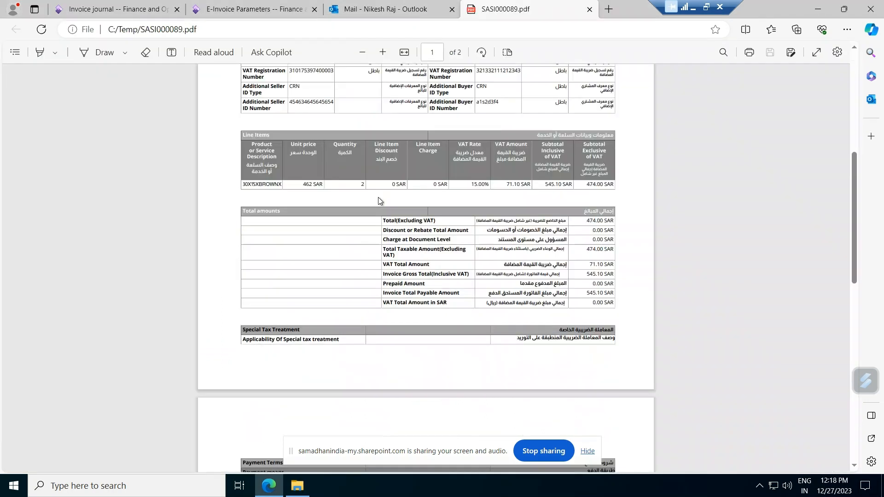
scroll(378, 201, "down", 3)
scroll(390, 218, "up", 2)
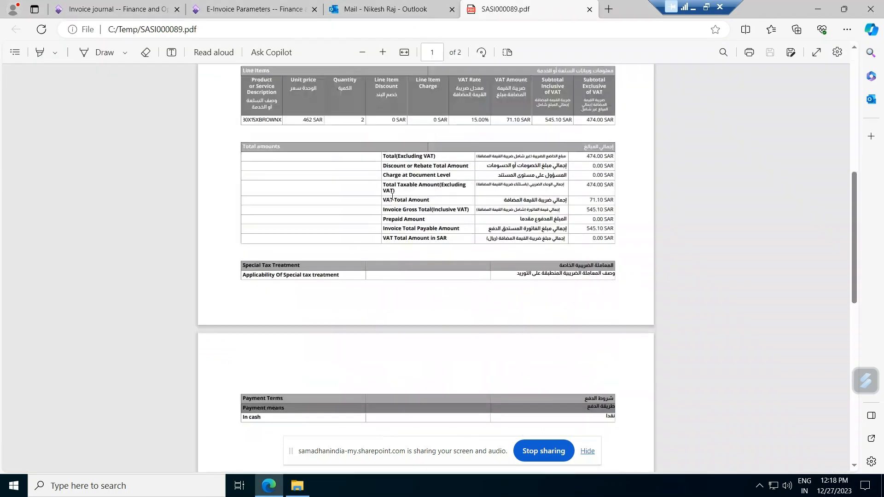
scroll(392, 197, "up", 7)
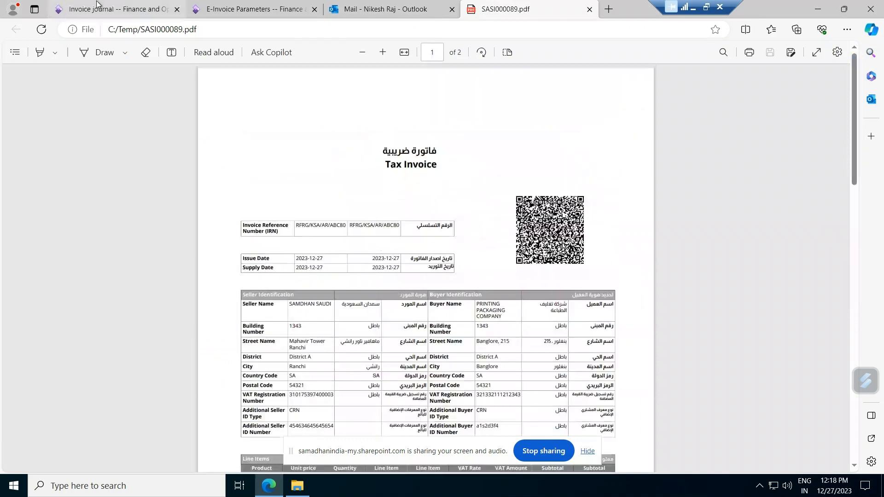
Step: Open the Zatca EInvoice Status list in Accounts receivable and filter it to invoice numbers containing 89
left_click(133, 10)
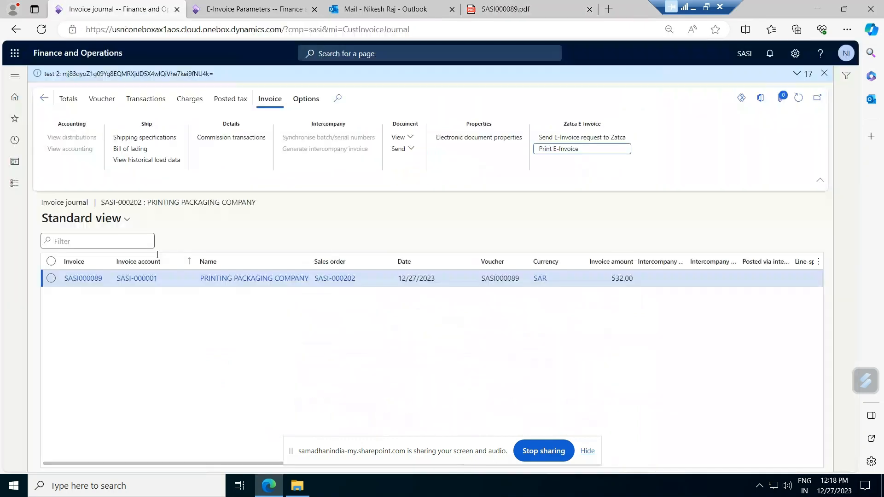
left_click(15, 183)
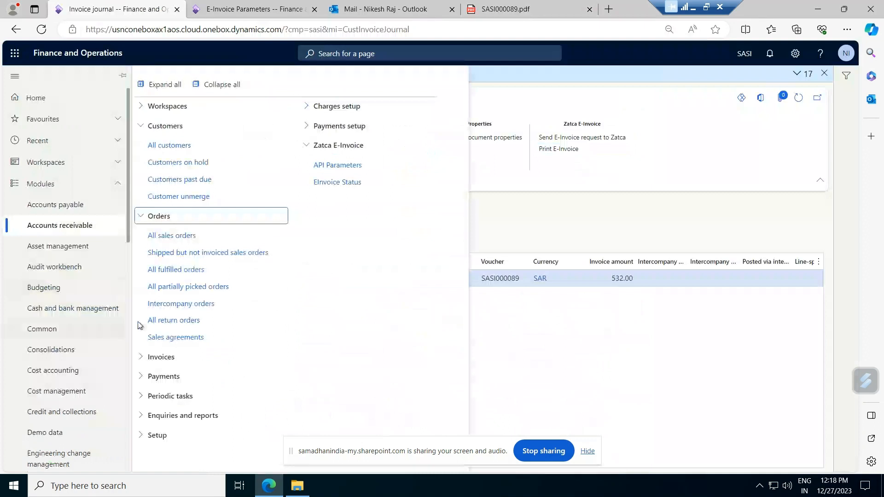
left_click(358, 187)
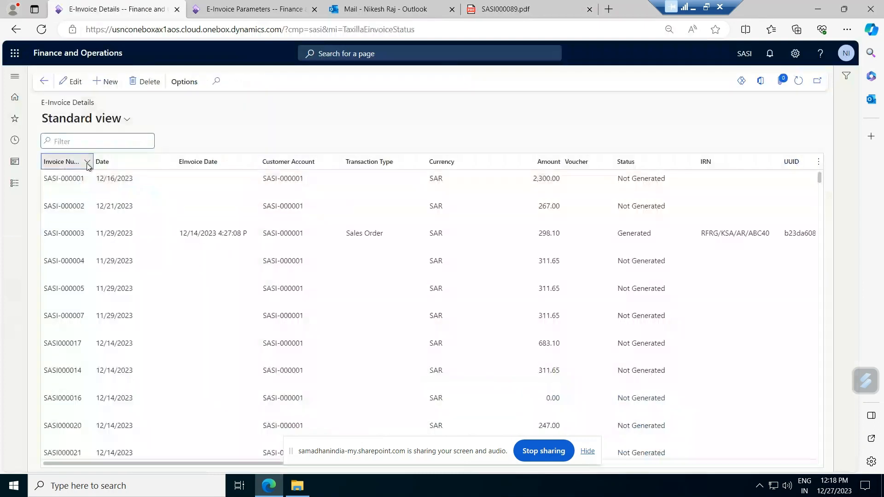
left_click(87, 162)
type("89")
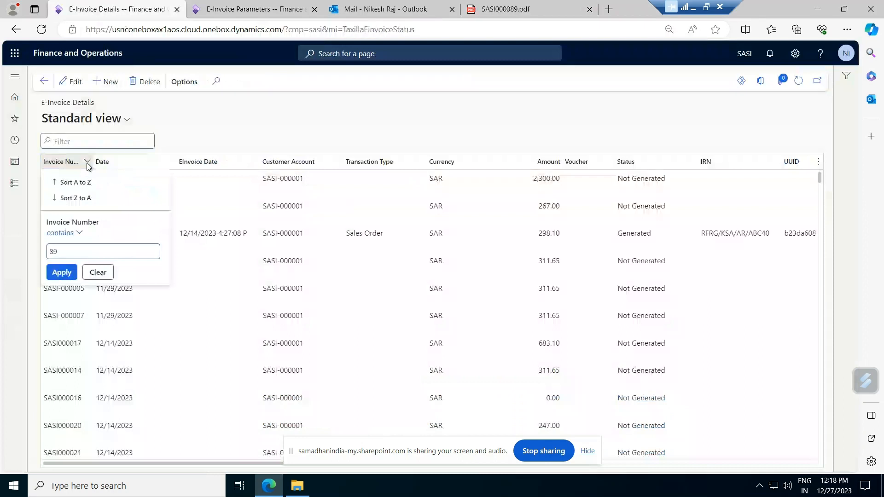
key("Return")
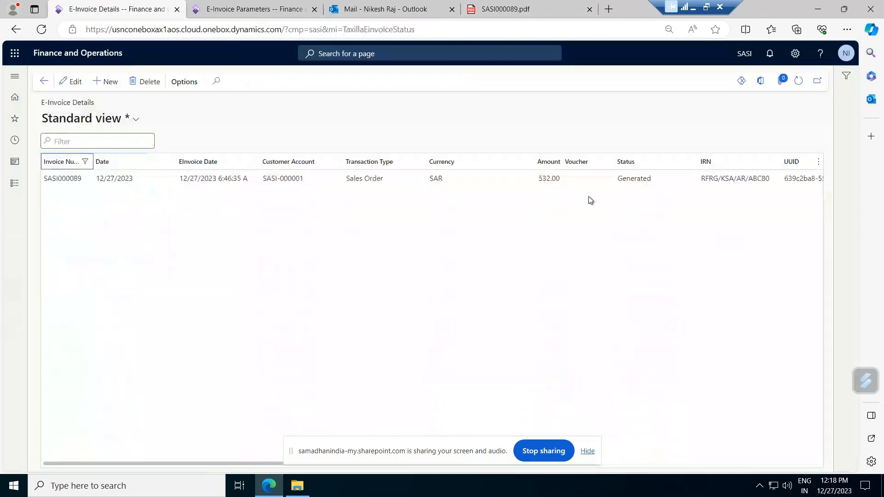
Step: Review the filtered e-invoice's status, IRN, UUID, QR code and certificate, and clear the Invoice Number filter
left_click_drag(246, 465, 526, 480)
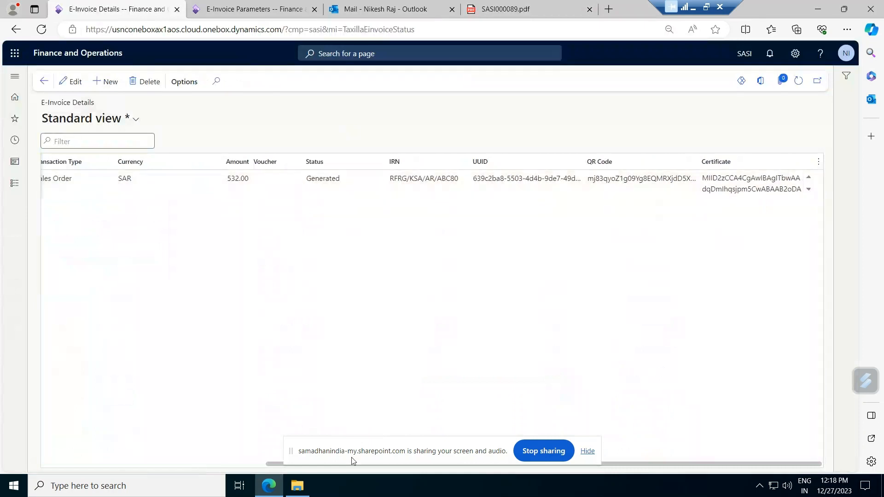
left_click_drag(277, 463, 54, 463)
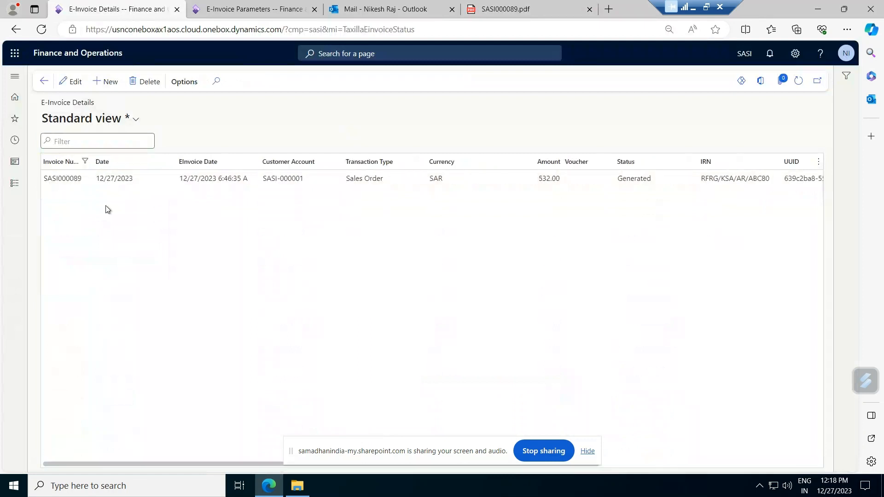
left_click(84, 161)
left_click(475, 240)
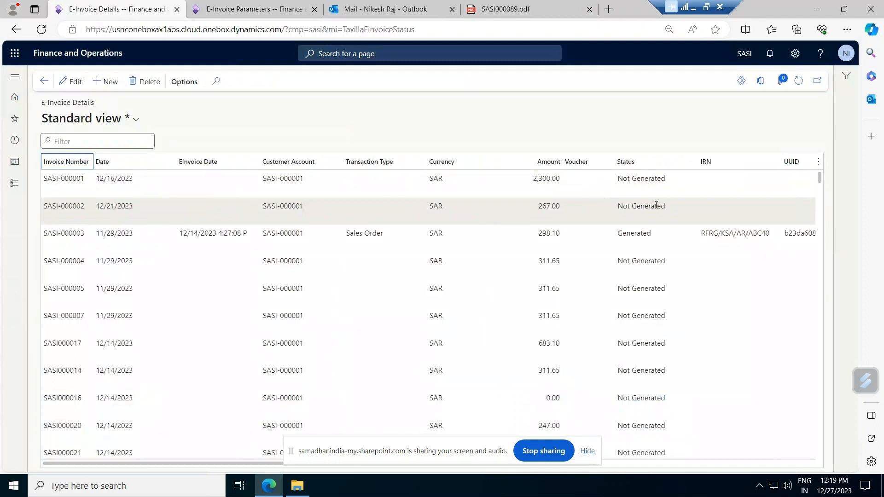
Step: Switch to SASI000088.pdf in Adobe Acrobat and examine its QR code, line items, totals, payment means and attached XML file
left_click(693, 8)
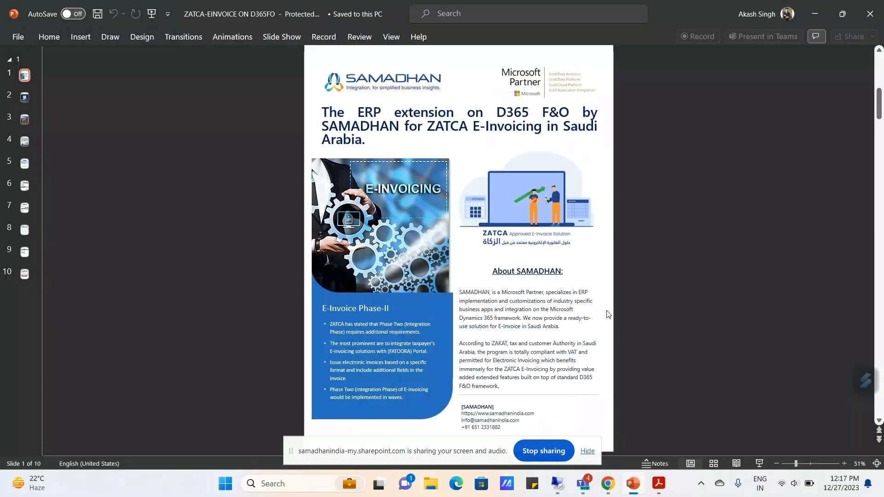
left_click(659, 484)
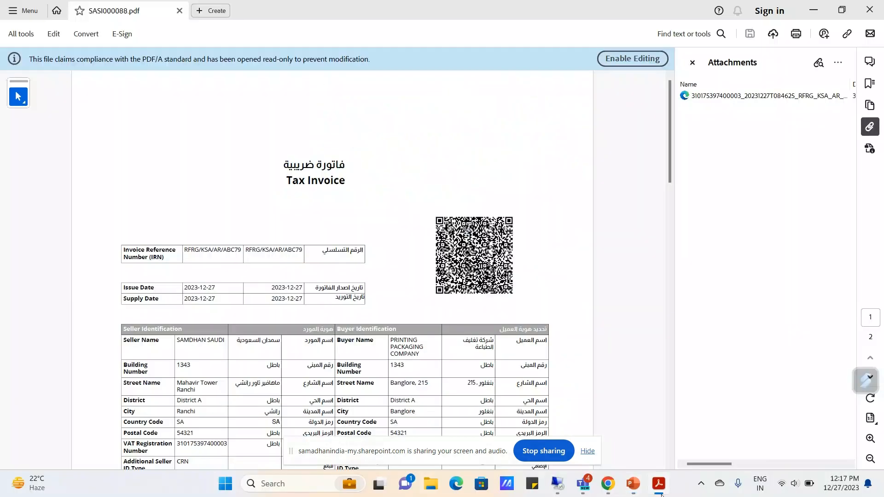
scroll(509, 275, "down", 8)
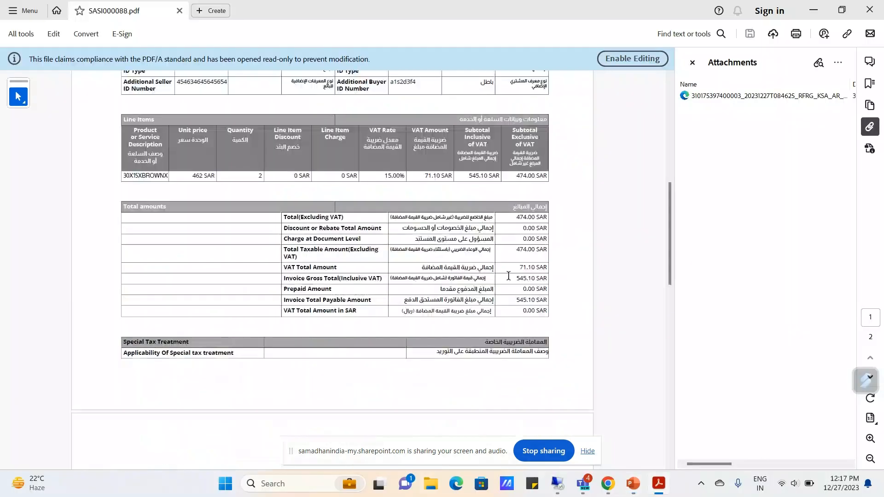
scroll(508, 276, "up", 8)
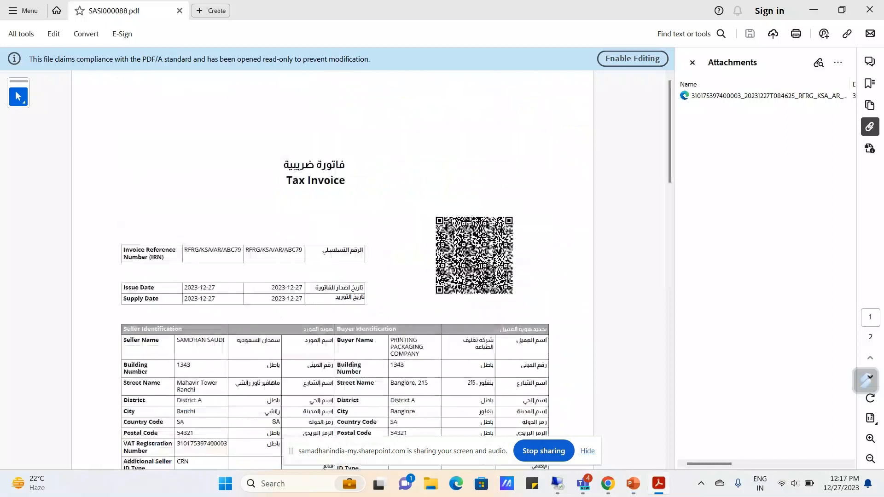
scroll(422, 310, "down", 8)
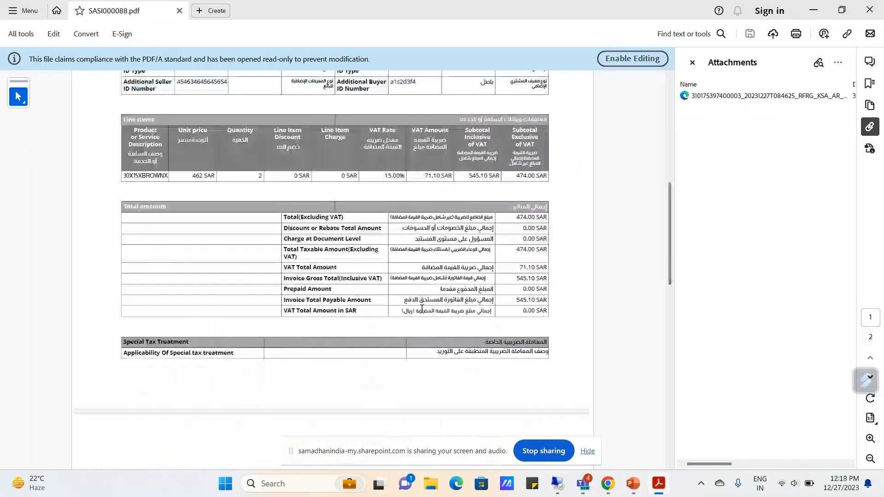
scroll(353, 316, "up", 8)
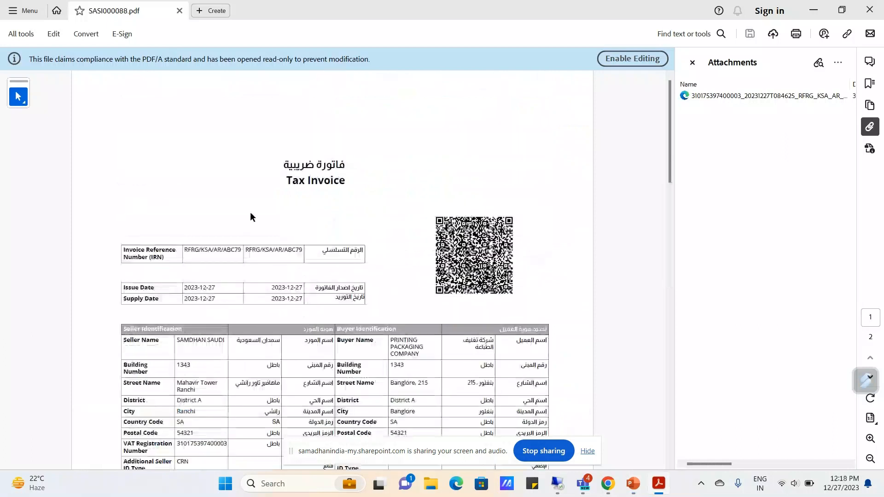
mouse_move(736, 106)
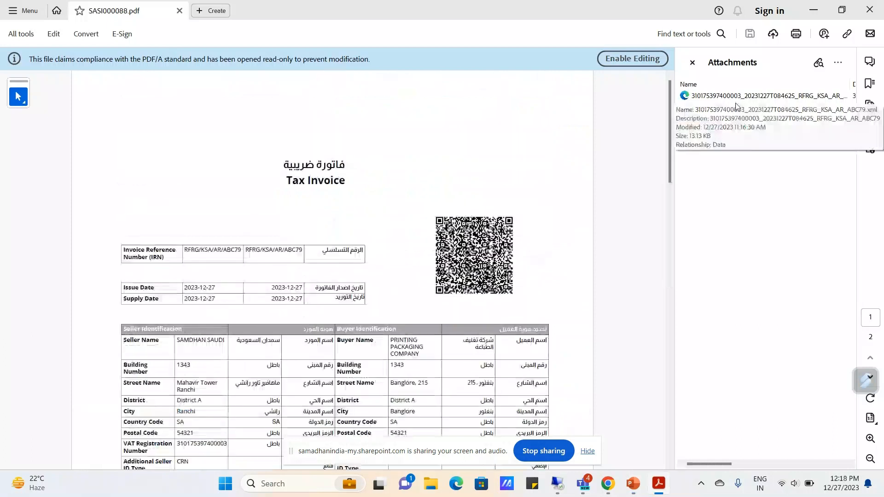
scroll(451, 317, "down", 15)
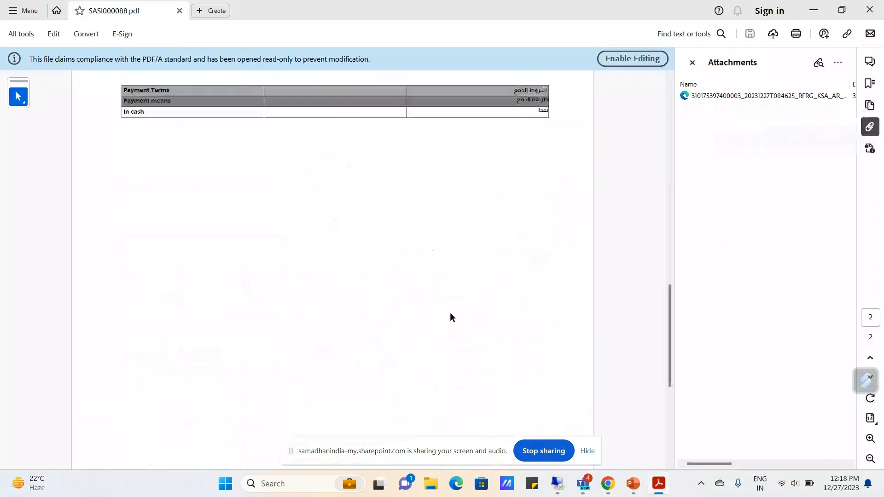
scroll(450, 317, "up", 15)
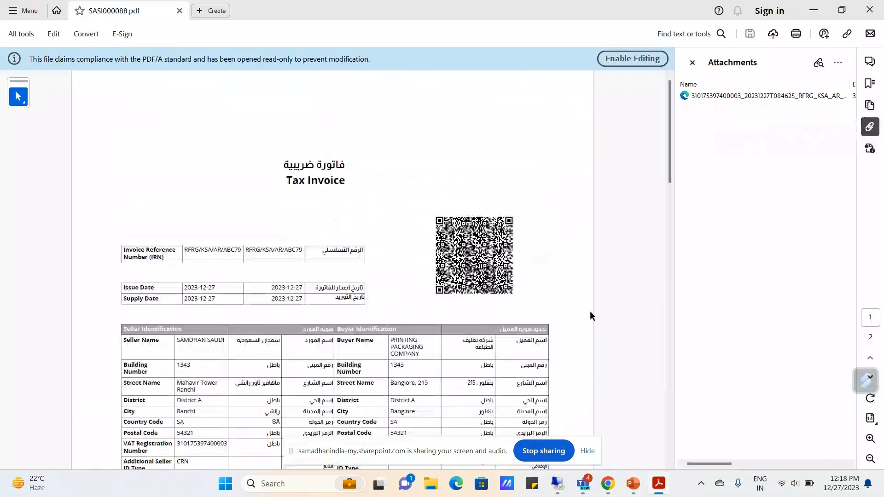
Step: Switch to the ZATCA-EINVOICE ON D365FO presentation in PowerPoint, start its slide show and advance to the second slide
left_click(635, 487)
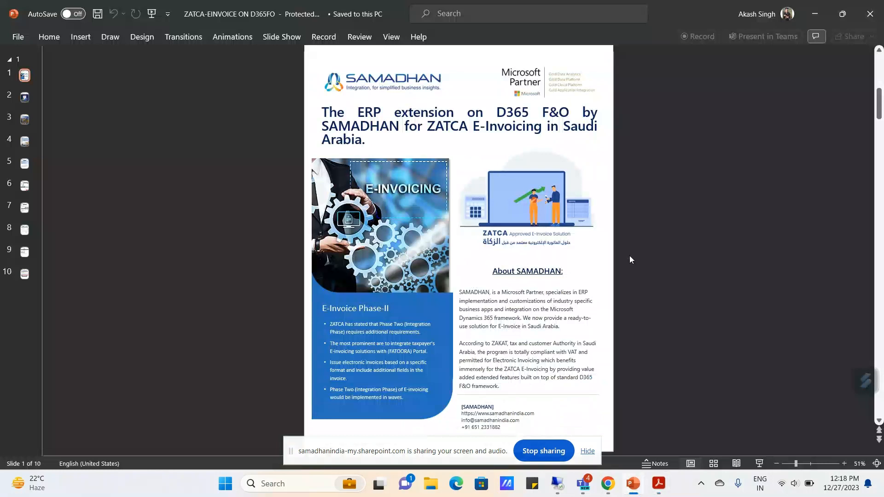
left_click(760, 464)
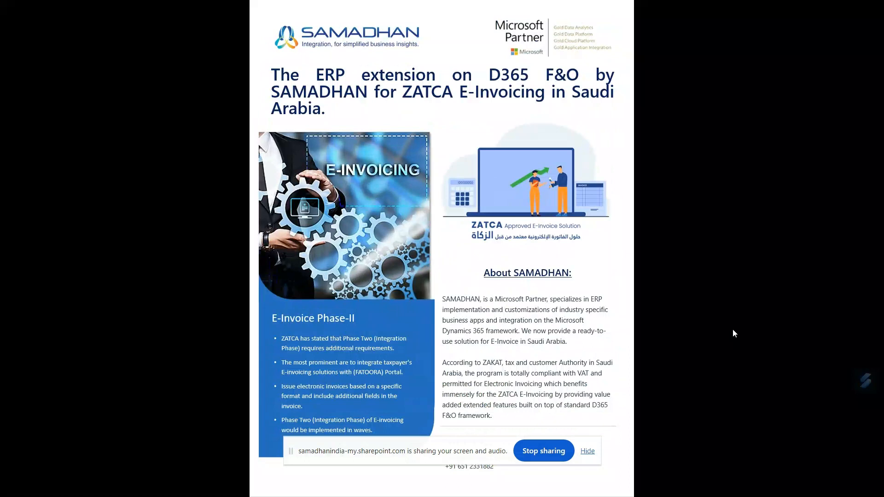
key("Right")
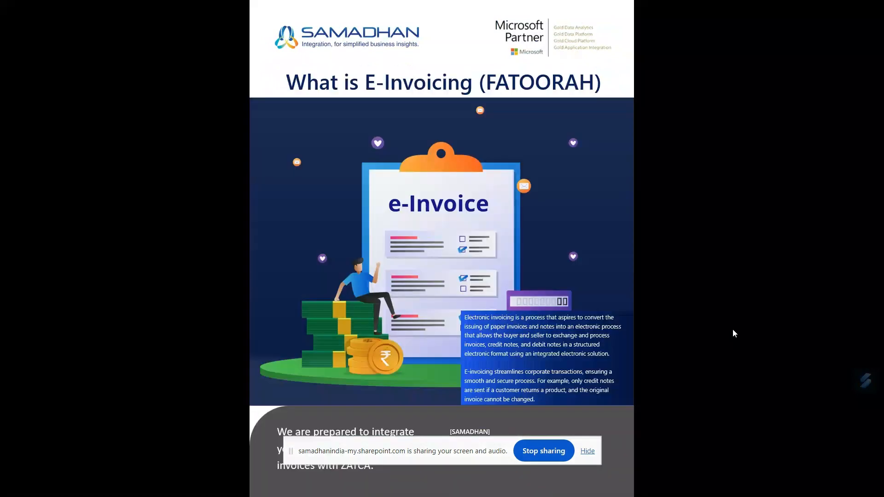